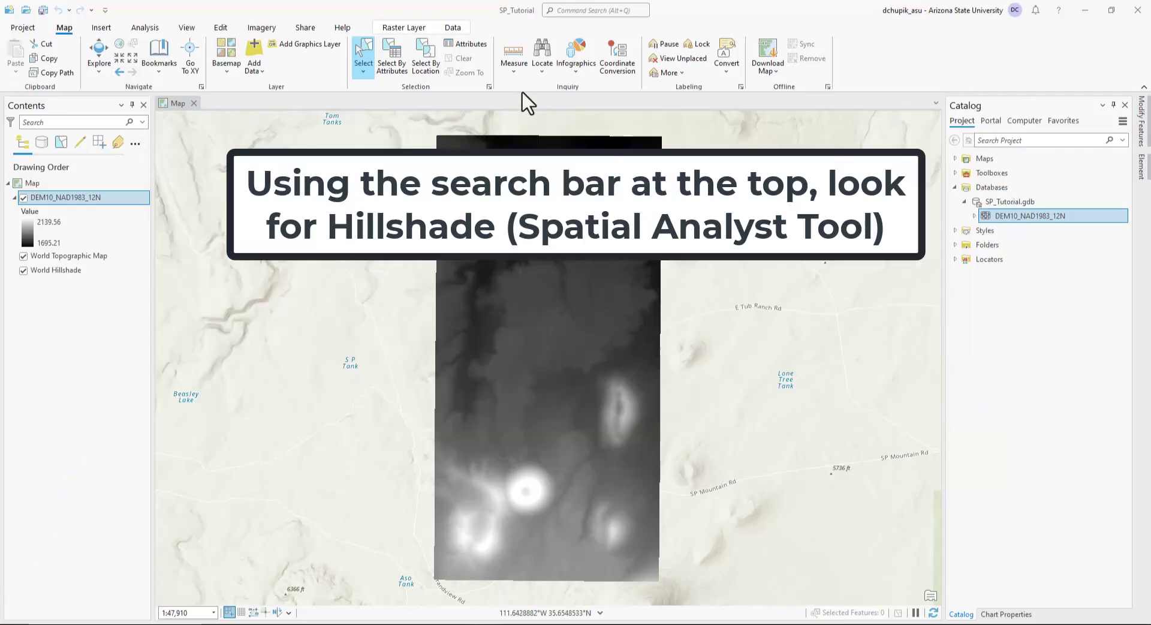
# Open the Spatial Analyst Hillshade tool with DEM10_NAD1983_12N as the input raster
pyautogui.click(626, 13)
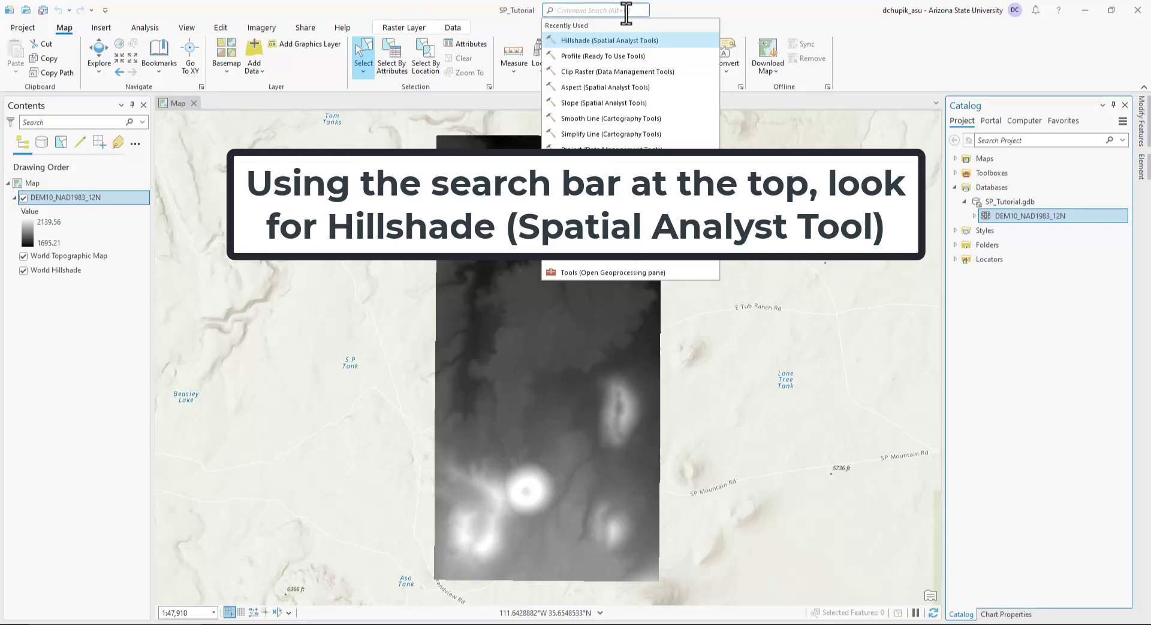
pyautogui.write('hillshade')
pyautogui.click(695, 45)
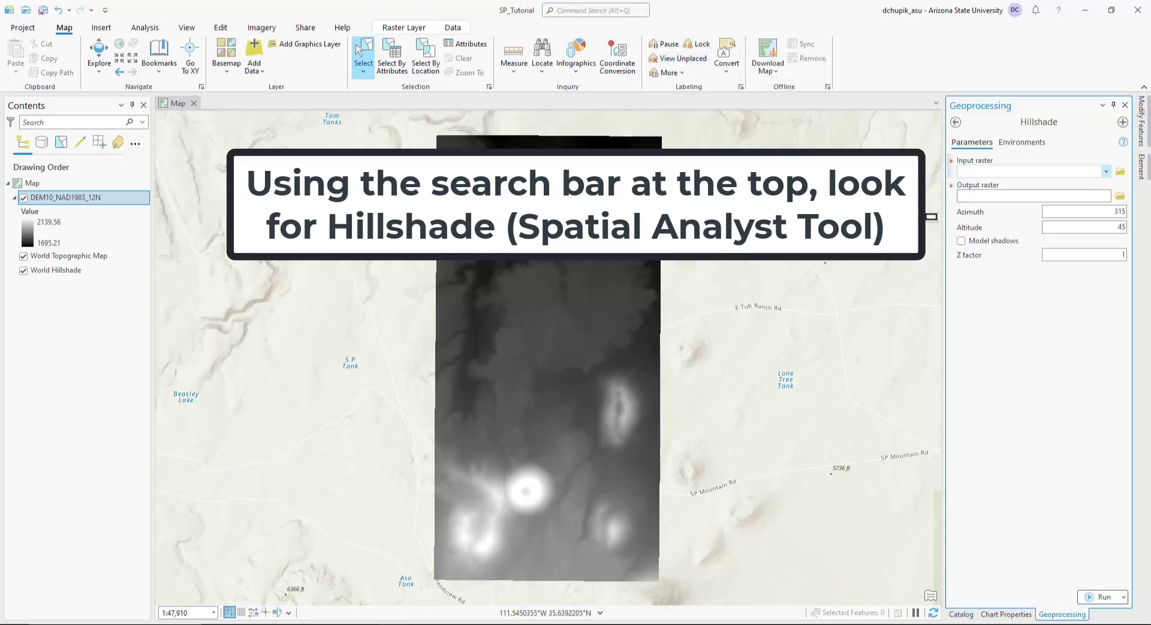
pyautogui.click(1106, 172)
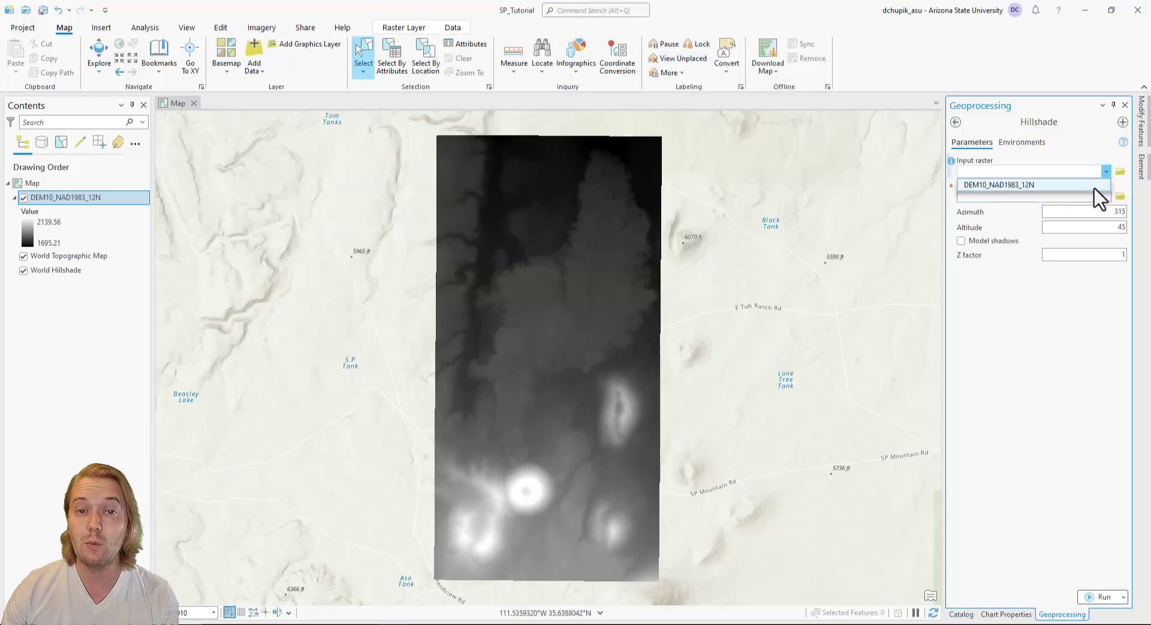
pyautogui.click(1031, 185)
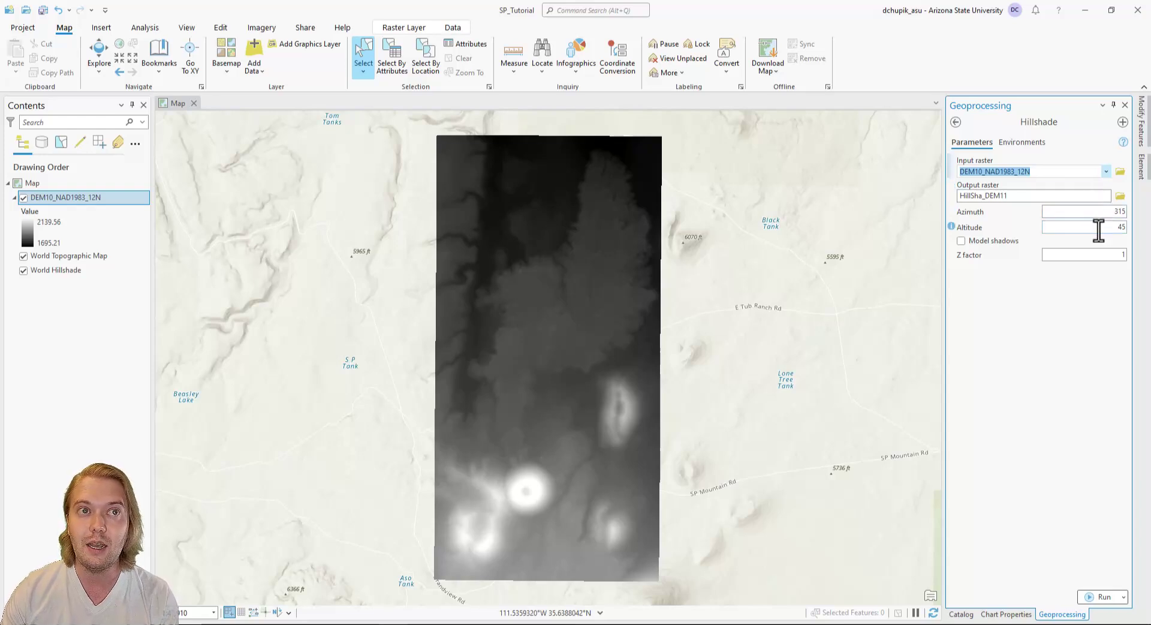
# Name the output raster SP_Hillshade_315_45
pyautogui.click(1099, 199)
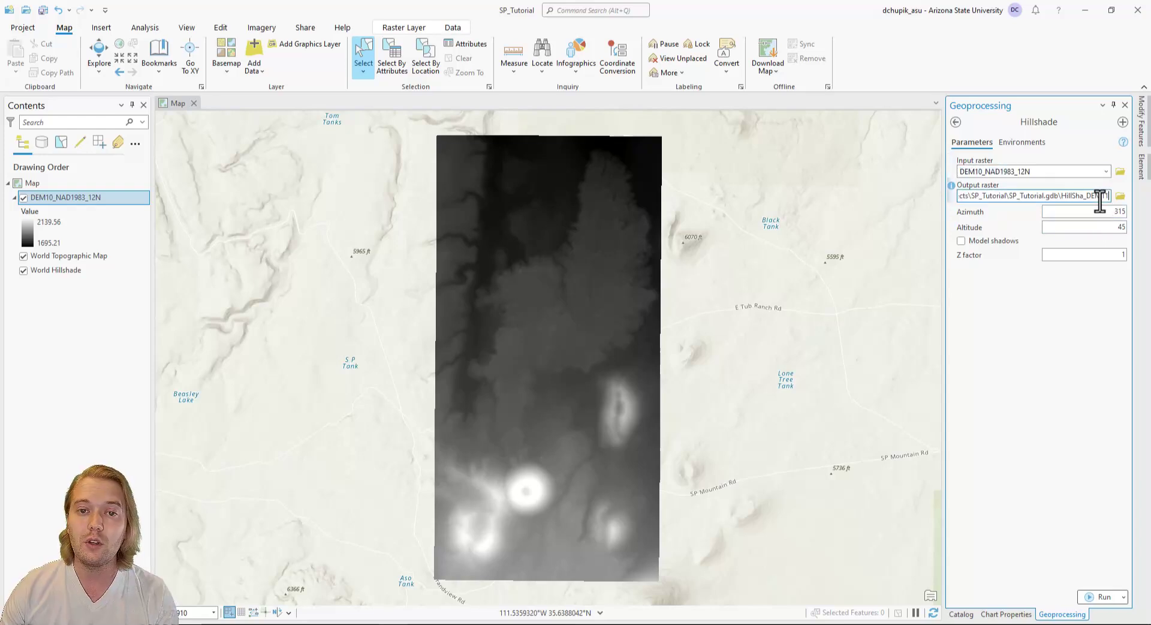
pyautogui.press('BackSpace')
pyautogui.press('BackSpace')
pyautogui.press('BackSpace')
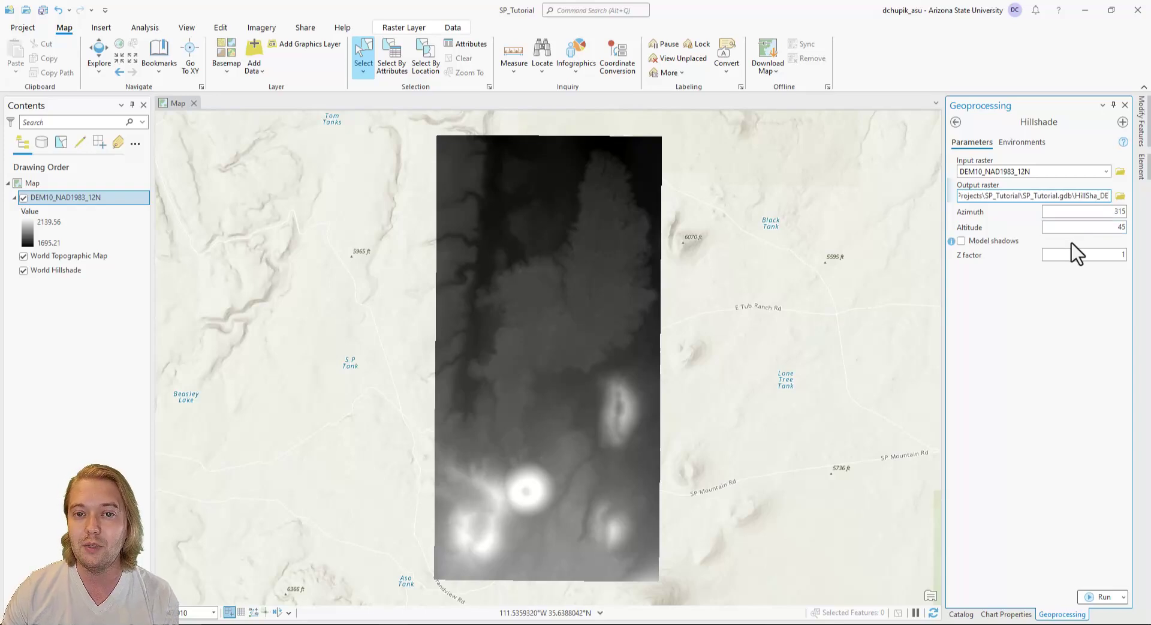
pyautogui.press('BackSpace')
pyautogui.press('BackSpace')
pyautogui.press('BackSpace')
pyautogui.press('BackSpace')
pyautogui.press('BackSpace')
pyautogui.press('BackSpace')
pyautogui.press('BackSpace')
pyautogui.press('BackSpace')
pyautogui.press('BackSpace')
pyautogui.press('BackSpace')
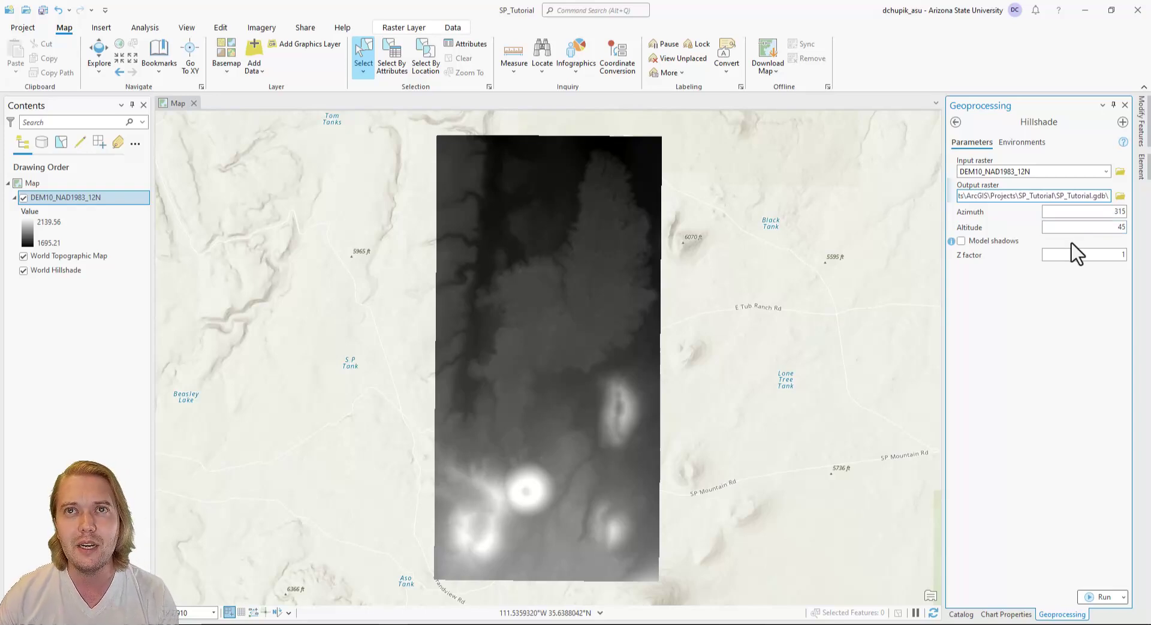
pyautogui.write('SP_')
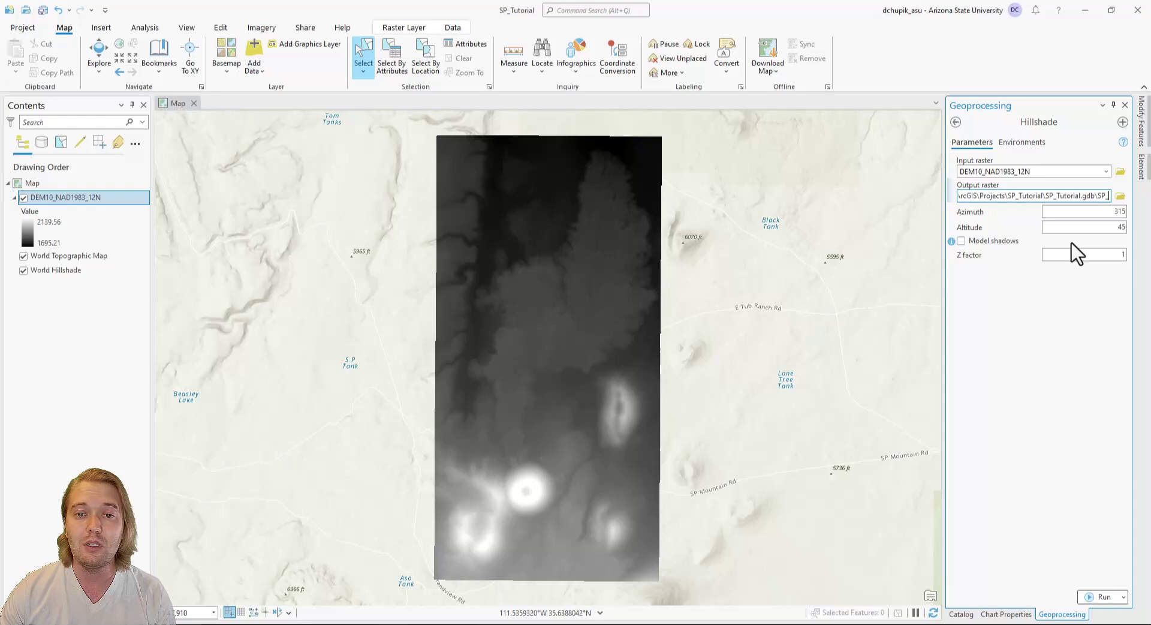
pyautogui.write('Hillshade')
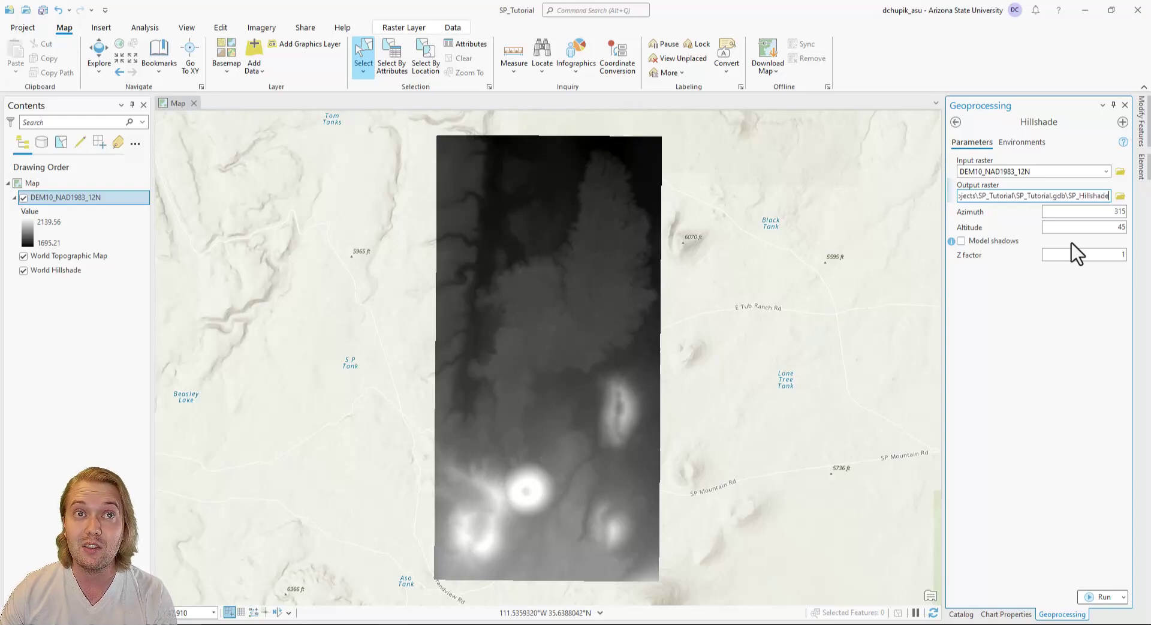
pyautogui.write('_315_45')
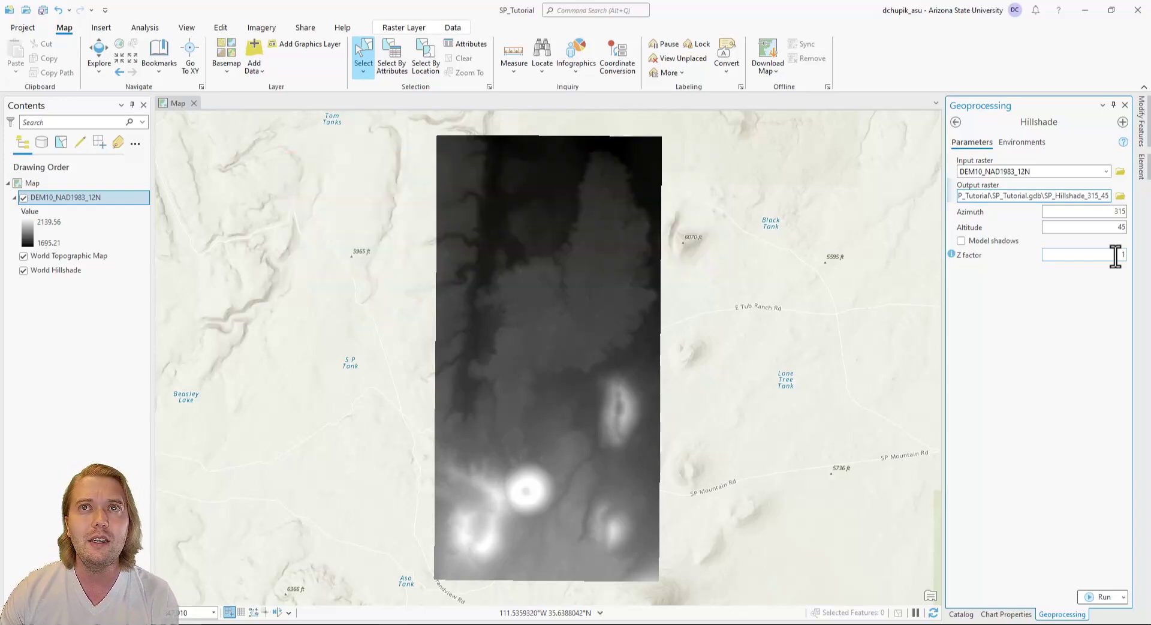
pyautogui.click(1019, 144)
# Match the output coordinate system to DEM10_NAD1983_12N and run the hillshade
pyautogui.click(1106, 187)
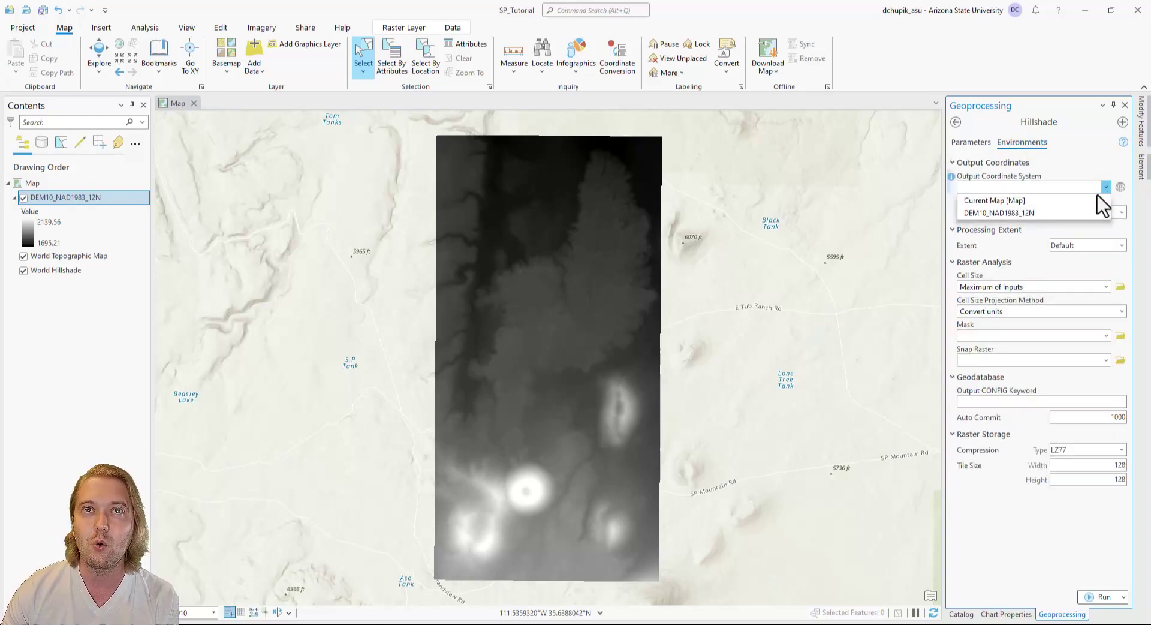
pyautogui.click(1073, 214)
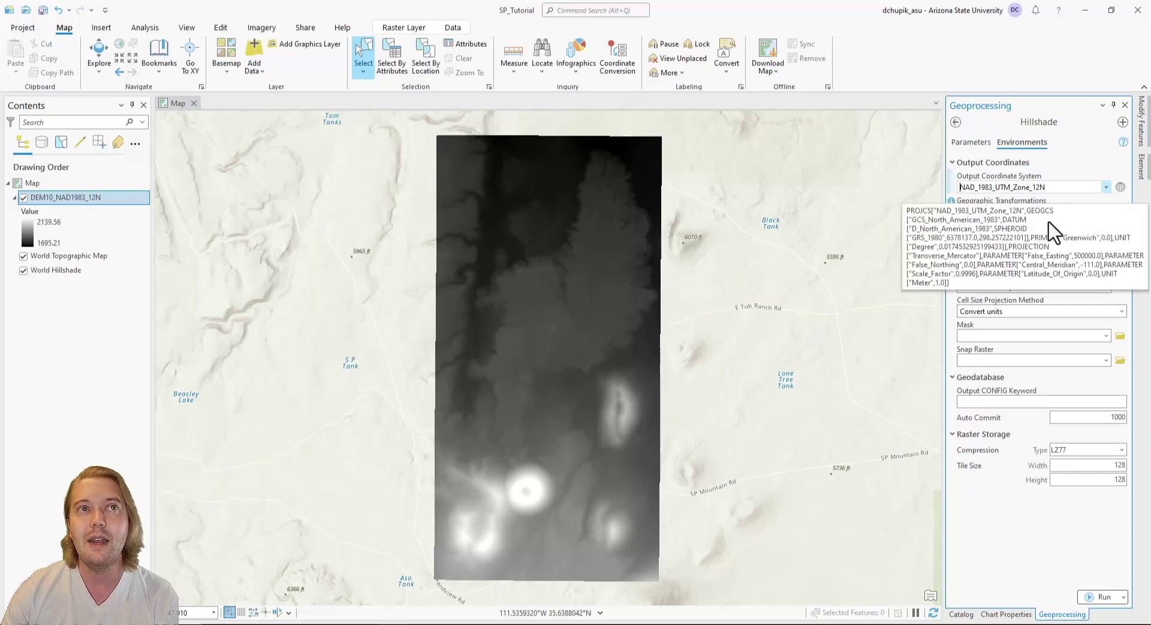
pyautogui.click(1092, 595)
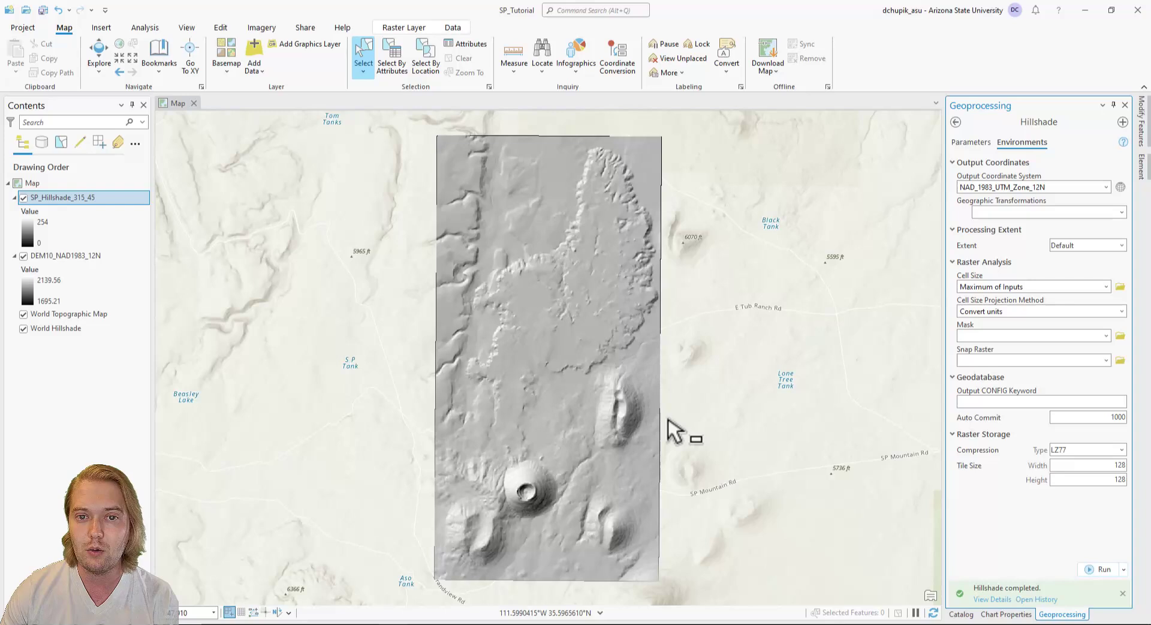
pyautogui.moveTo(622, 380); pyautogui.dragTo(597, 389)
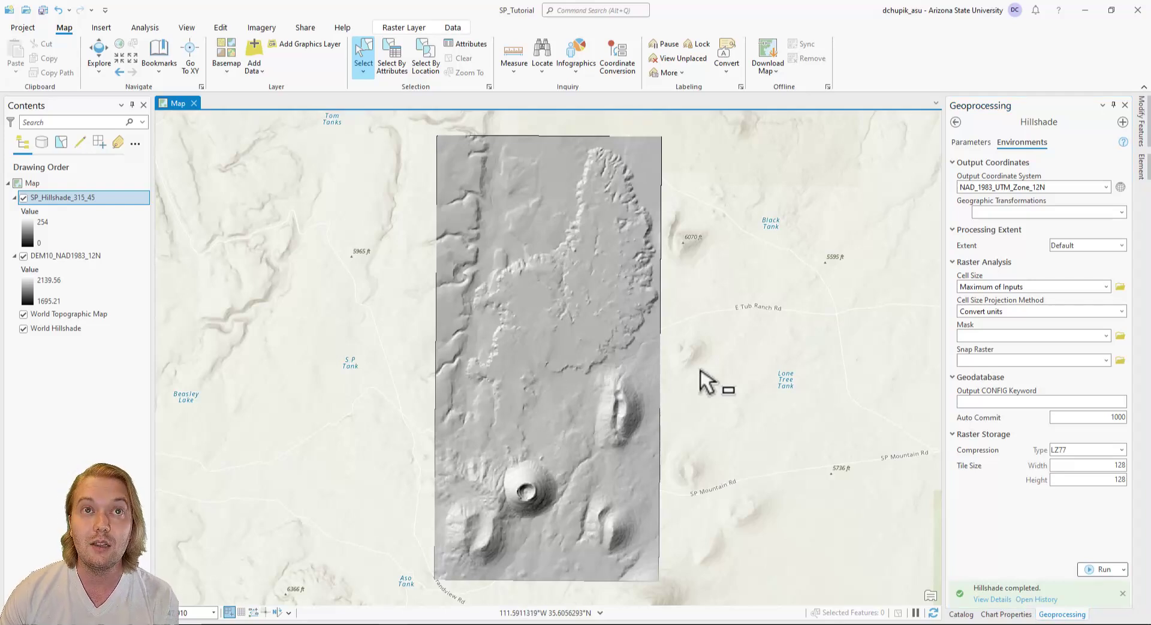
# Close the Hillshade tool pane to return to the catalog showing SP_Hillshade_315_45
pyautogui.moveTo(716, 384)
pyautogui.mouseDown()
pyautogui.moveTo(702, 388)
pyautogui.moveTo(738, 385)
pyautogui.moveTo(693, 398)
pyautogui.moveTo(712, 396)
pyautogui.mouseUp()
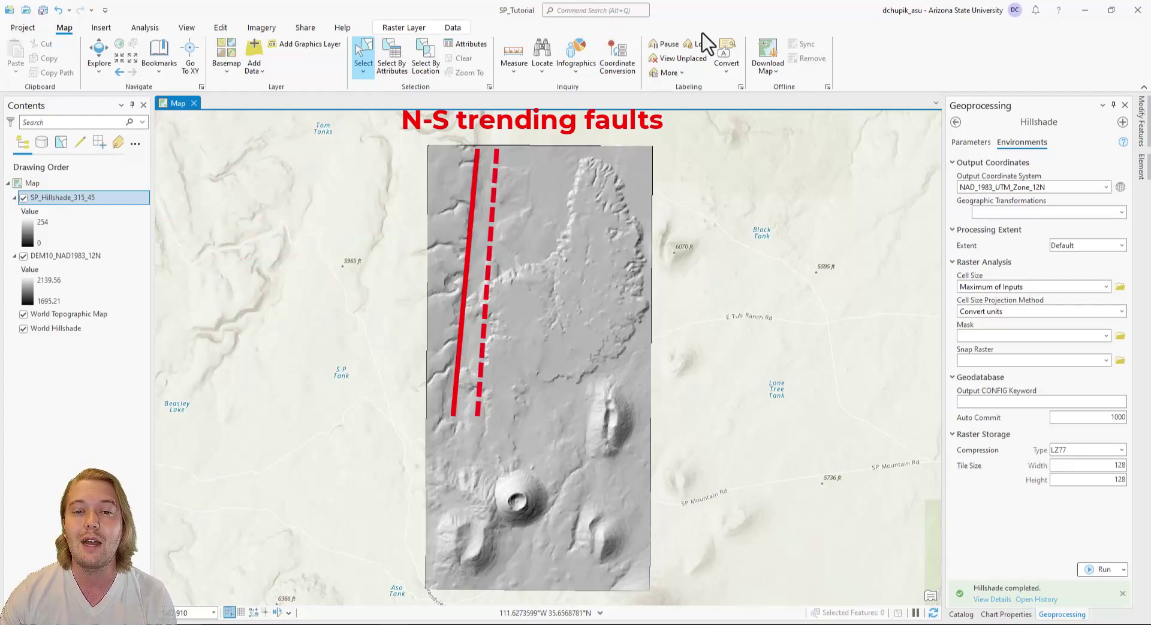
pyautogui.click(1125, 105)
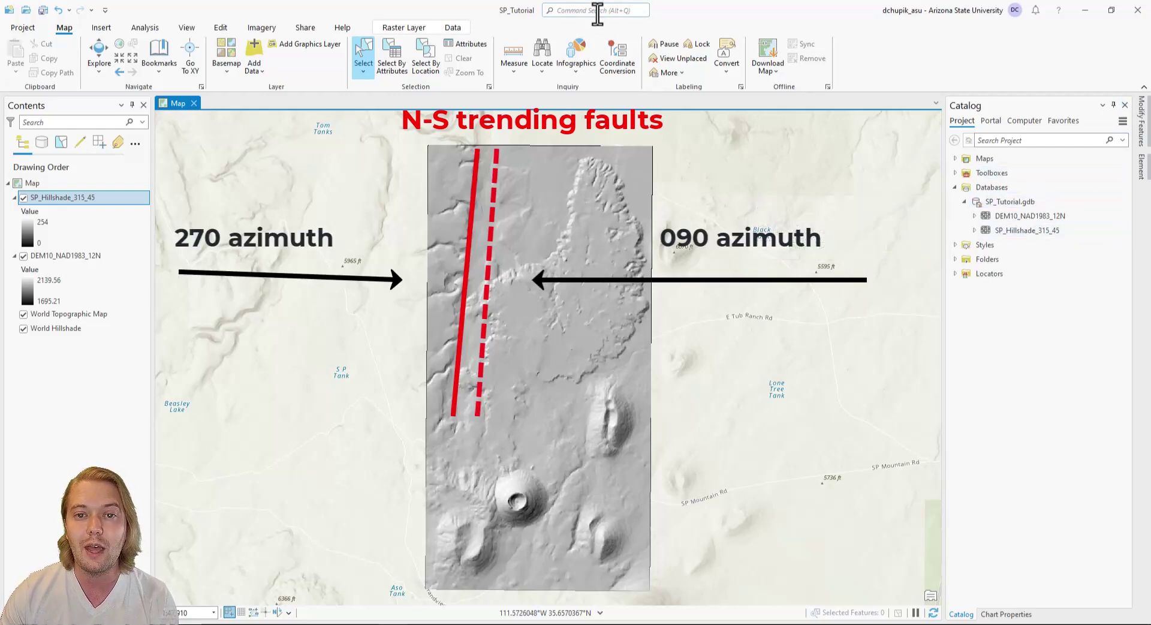
pyautogui.click(597, 12)
# Reopen Hillshade with DEM10_NAD1983_12N input, azimuth 270 and altitude 40
pyautogui.click(634, 41)
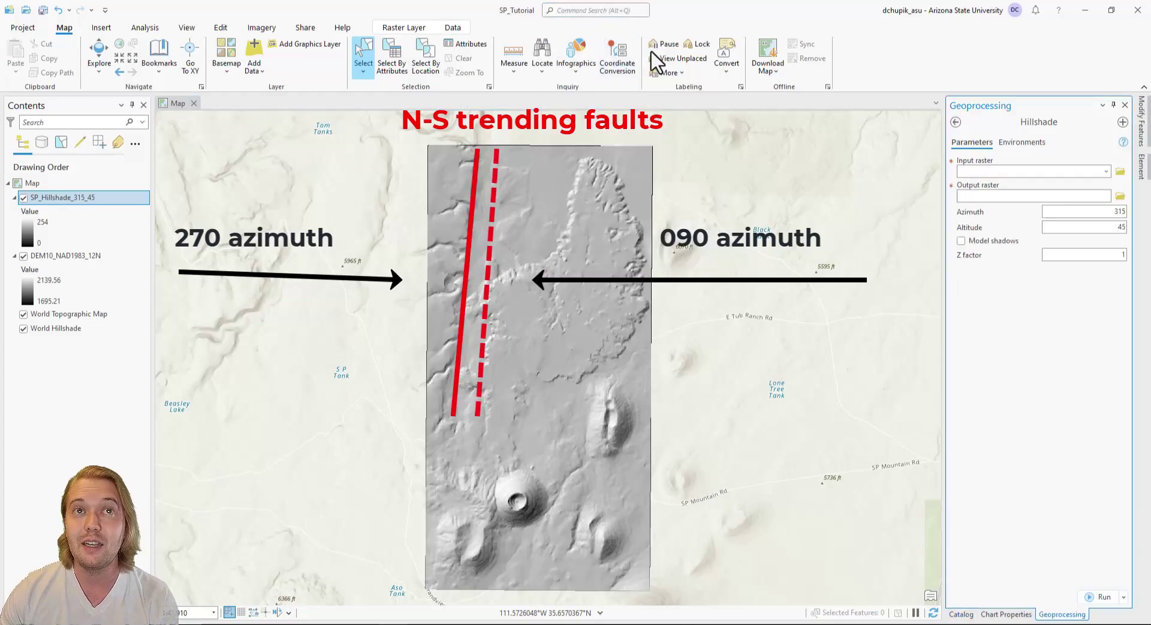
pyautogui.click(1106, 171)
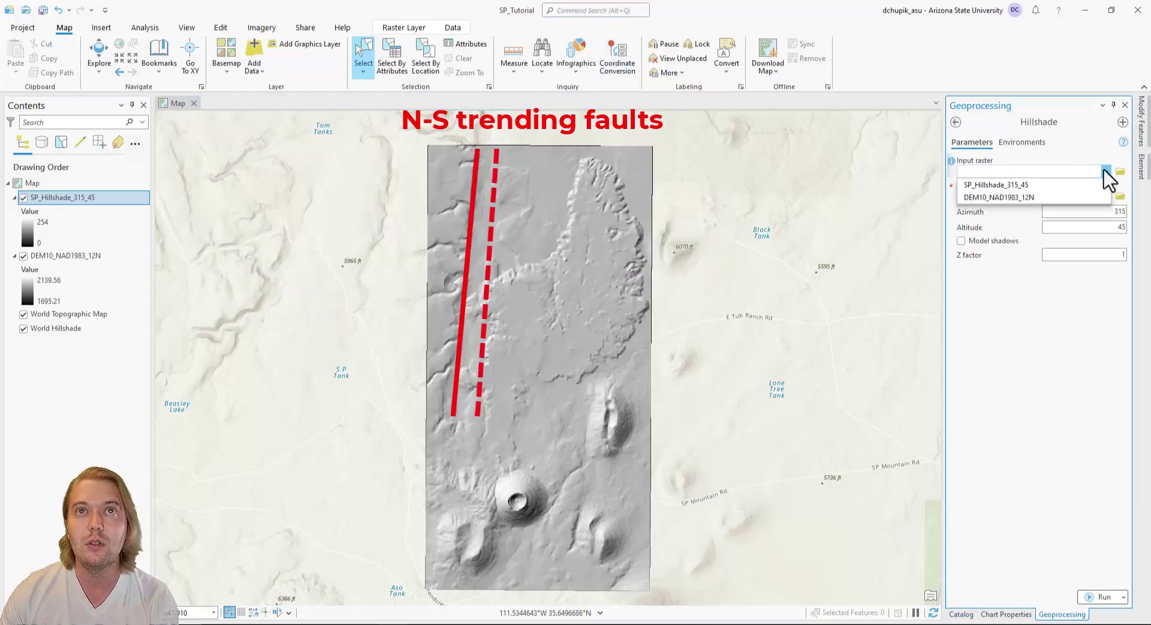
pyautogui.click(1085, 197)
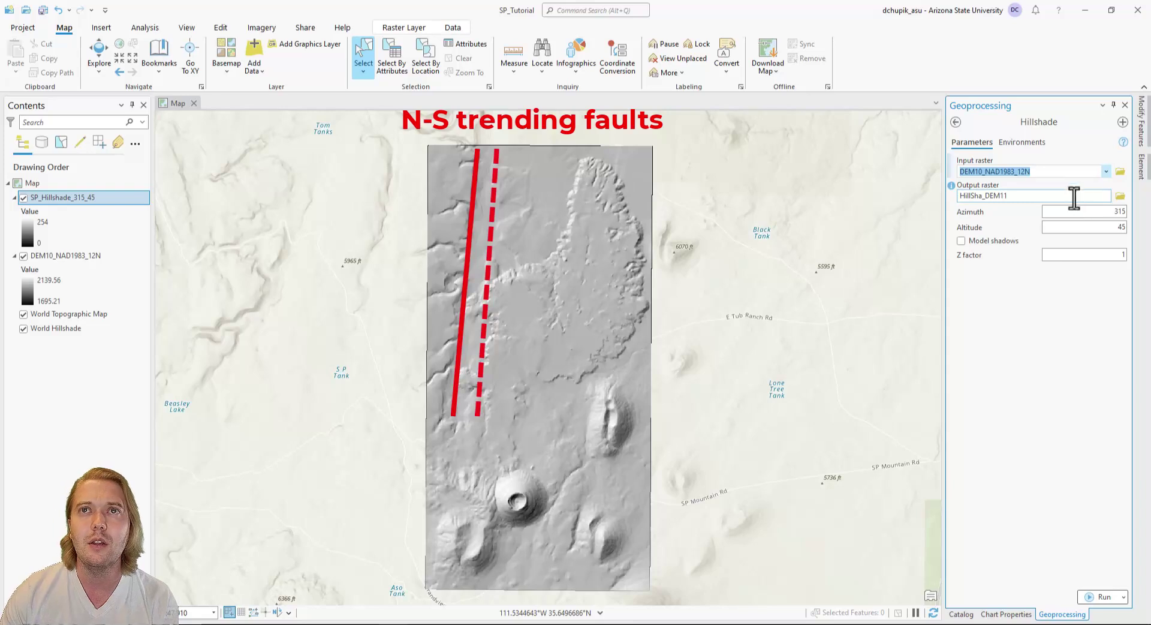
pyautogui.click(1110, 212)
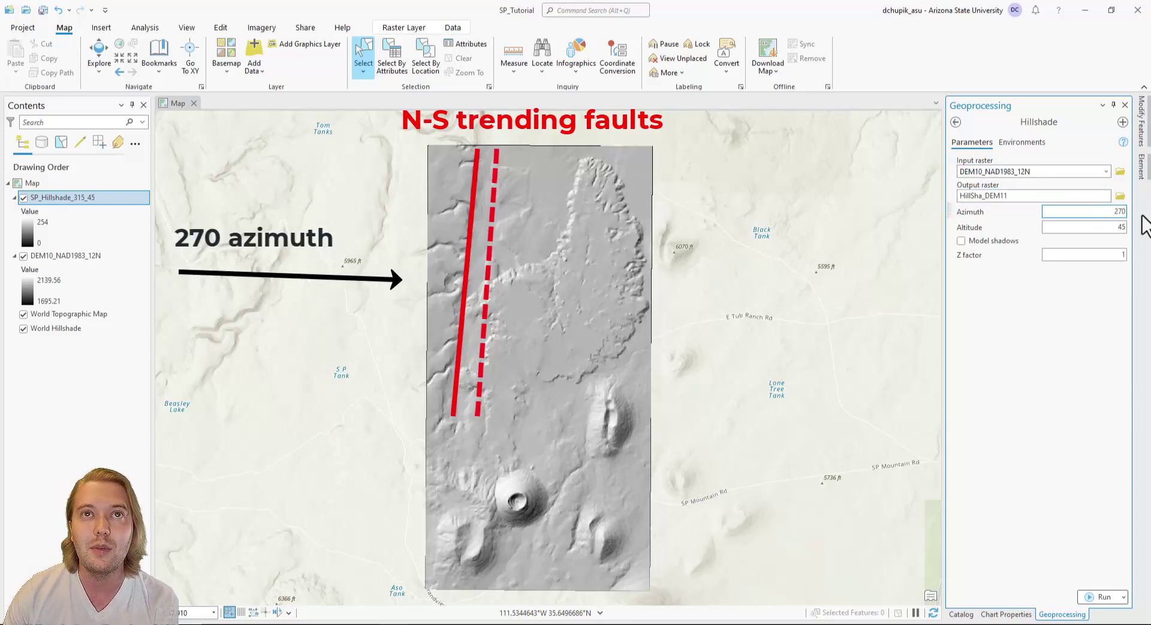
pyautogui.click(1112, 227)
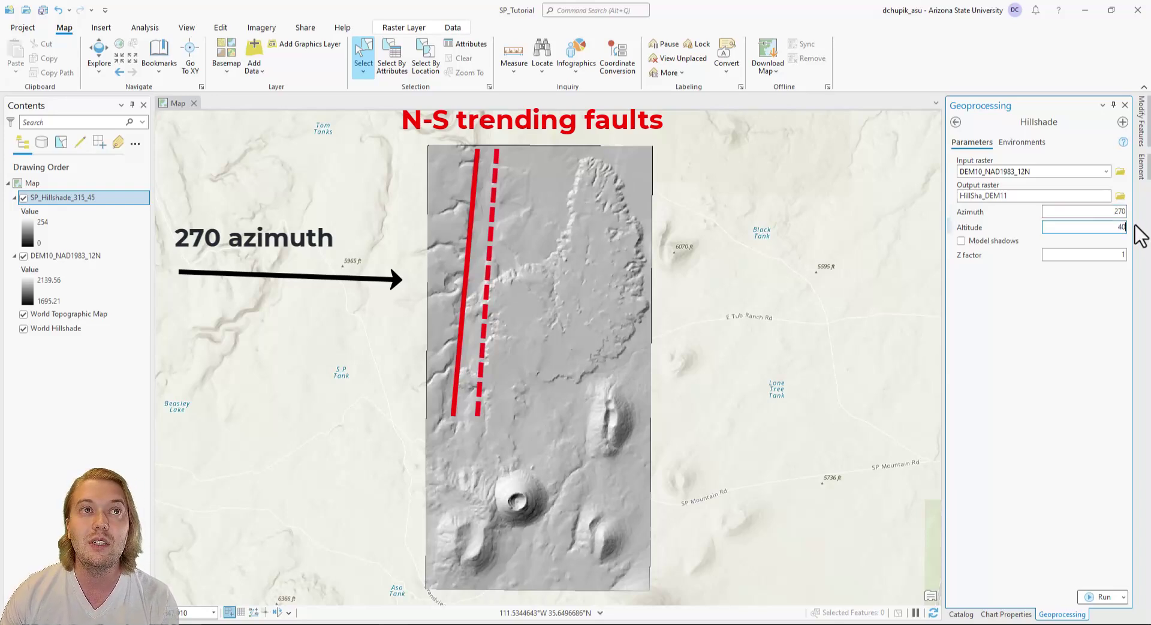
# Set the output raster name to SP_Hillshade_270_40
pyautogui.click(1086, 195)
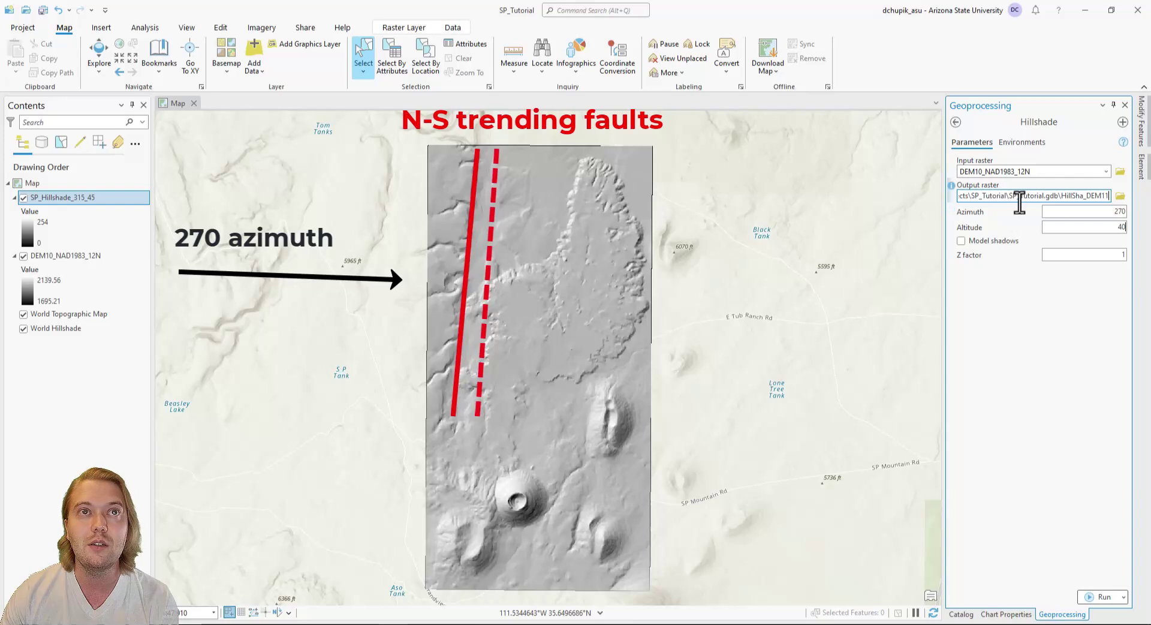
pyautogui.press('Left')
pyautogui.press('Left')
pyautogui.press('Left')
pyautogui.press('Left')
pyautogui.press('Left')
pyautogui.press('Left')
pyautogui.press('Left')
pyautogui.press('Left')
pyautogui.press('Left')
pyautogui.press('Left')
pyautogui.press('Left')
pyautogui.press('Left')
pyautogui.press('Left')
pyautogui.press('Left')
pyautogui.press('Left')
pyautogui.press('Left')
pyautogui.press('Left')
pyautogui.press('Left')
pyautogui.press('Left')
pyautogui.press('Left')
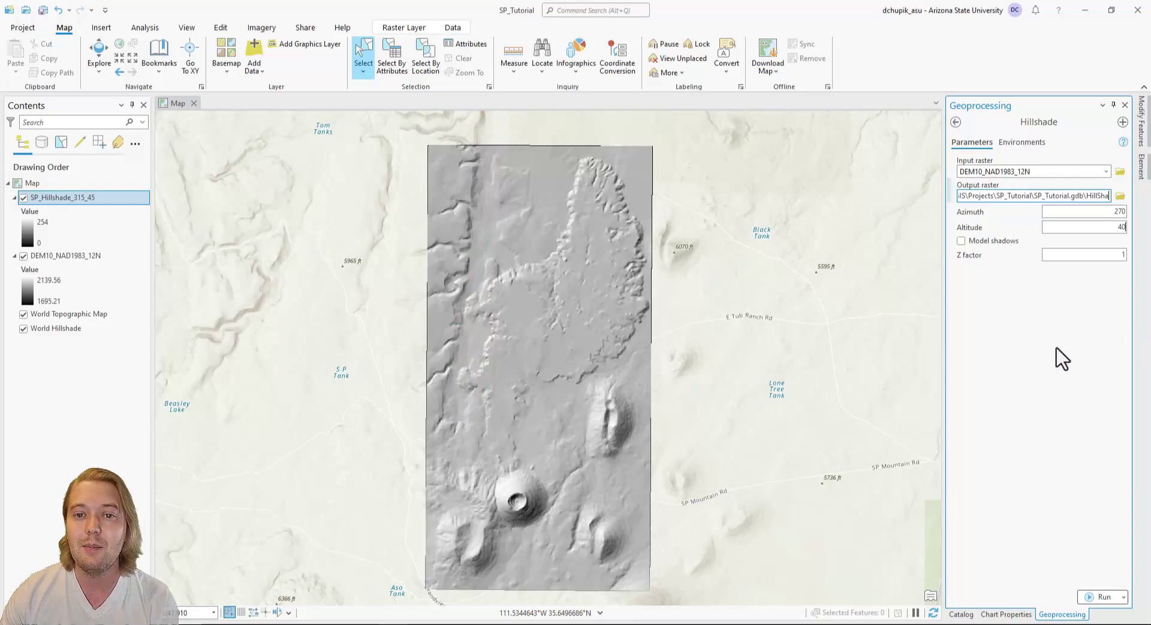
pyautogui.press('Left')
pyautogui.press('Left')
pyautogui.press('Left')
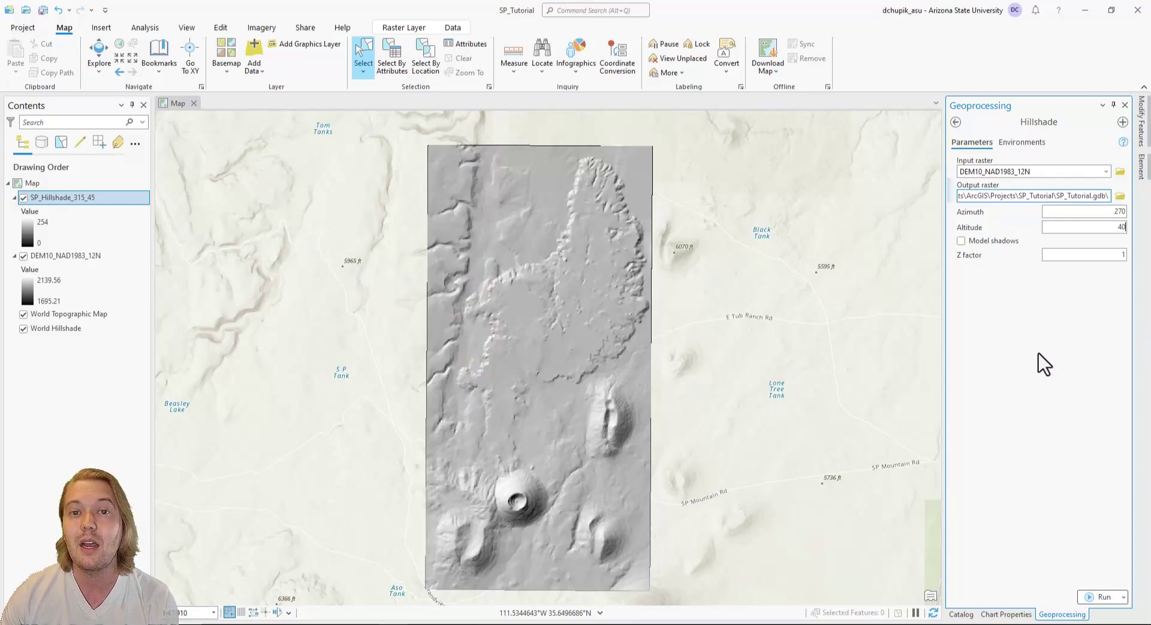
pyautogui.press('Right')
pyautogui.press('Right')
pyautogui.press('Right')
pyautogui.press('Right')
pyautogui.write('SP_')
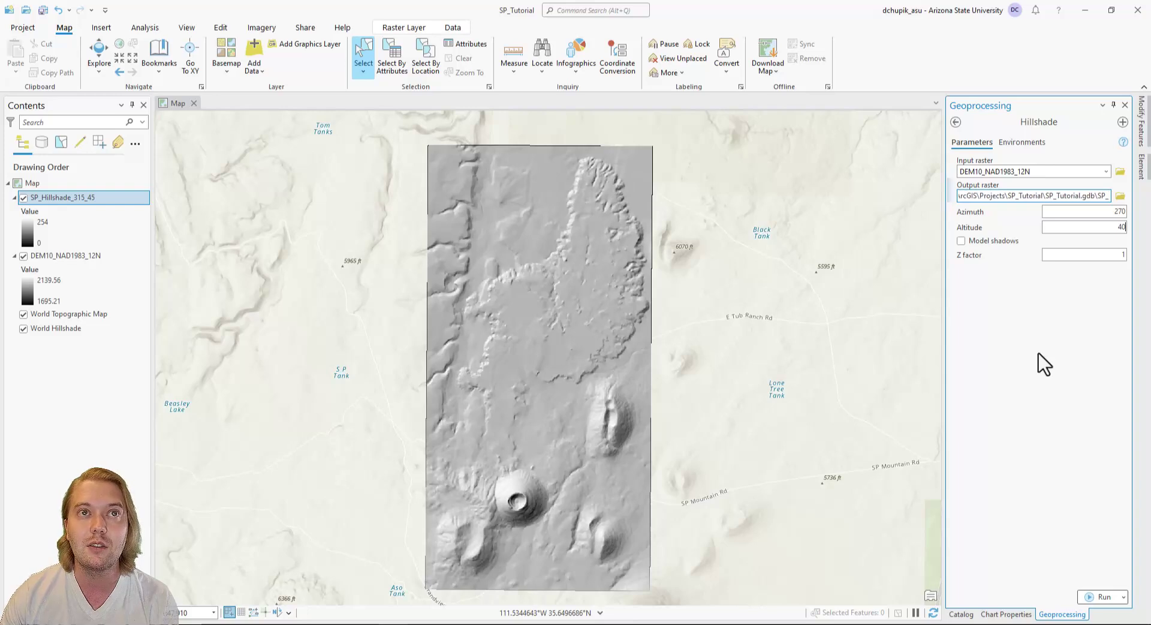
pyautogui.write('Hillshade')
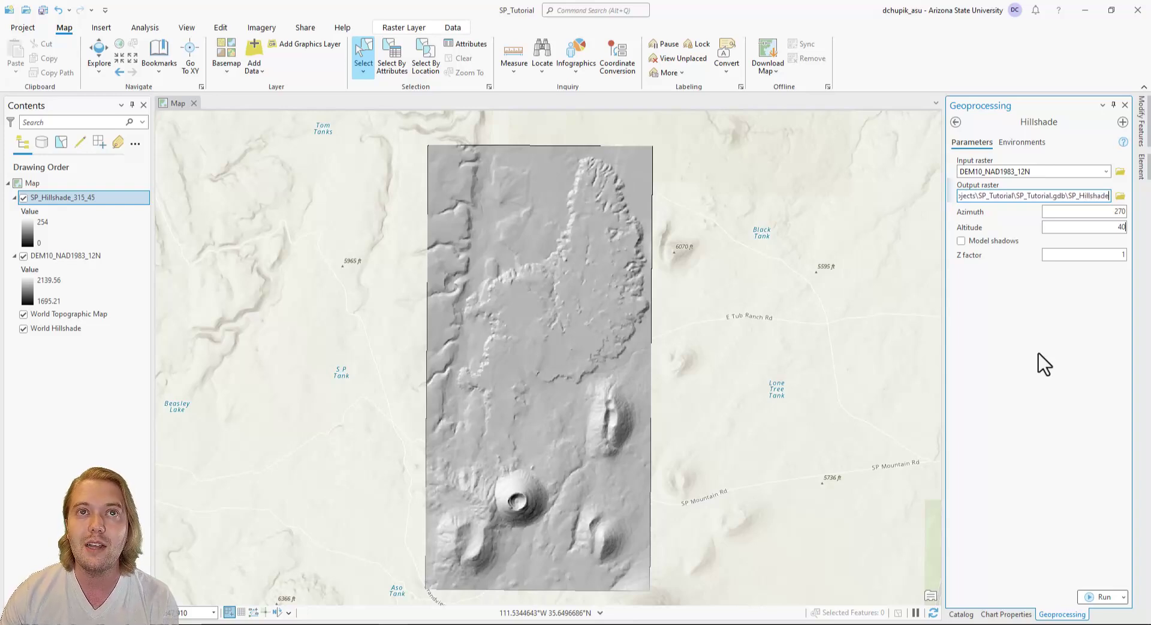
pyautogui.write('_')
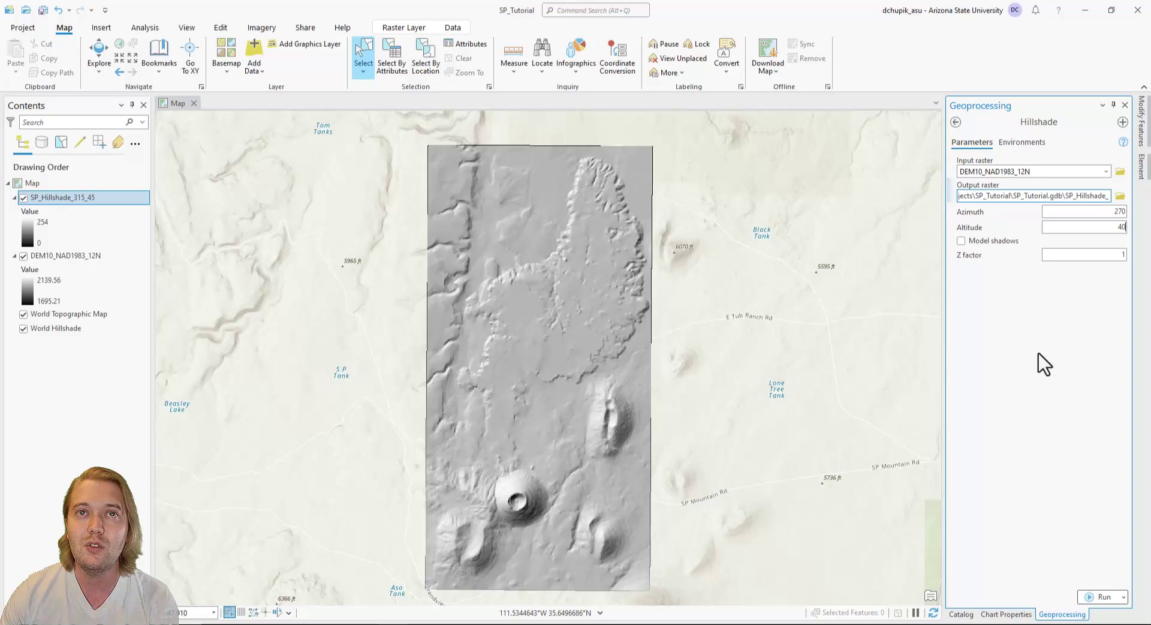
pyautogui.write('270')
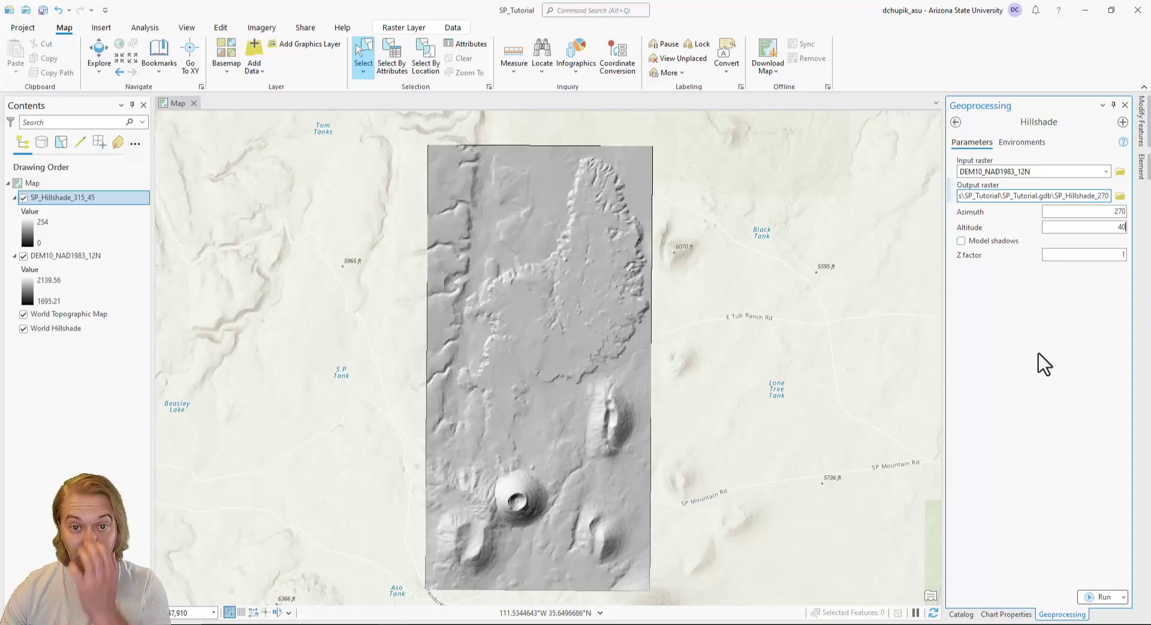
pyautogui.write('_40')
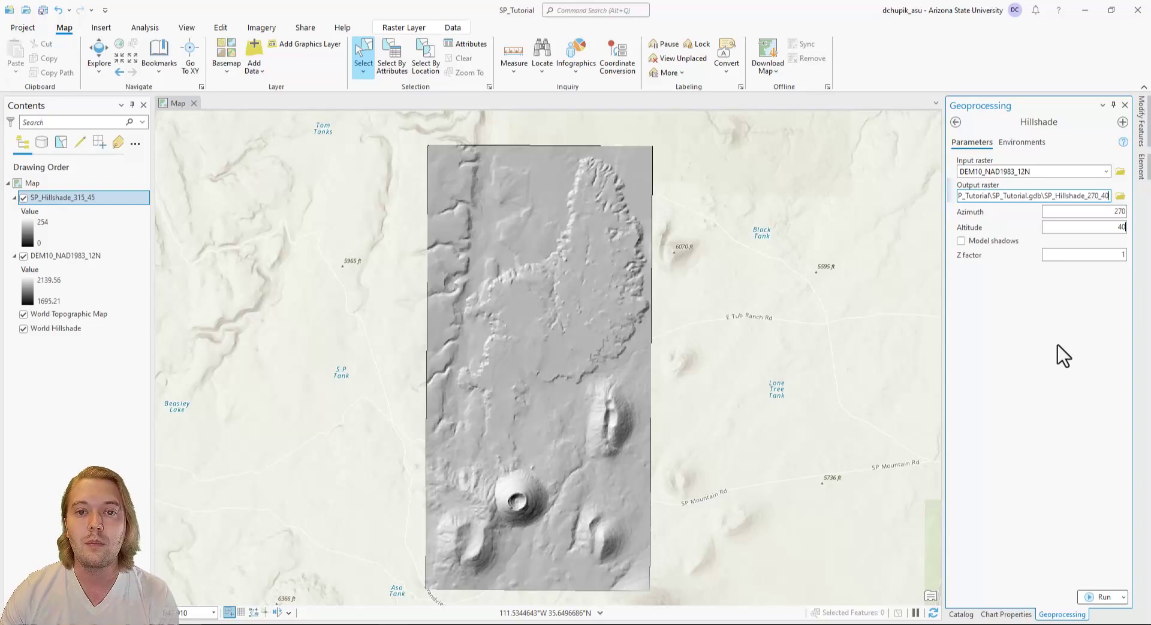
# Set output coordinates to NAD_1983_UTM_Zone_12N and run the hillshade
pyautogui.click(1025, 144)
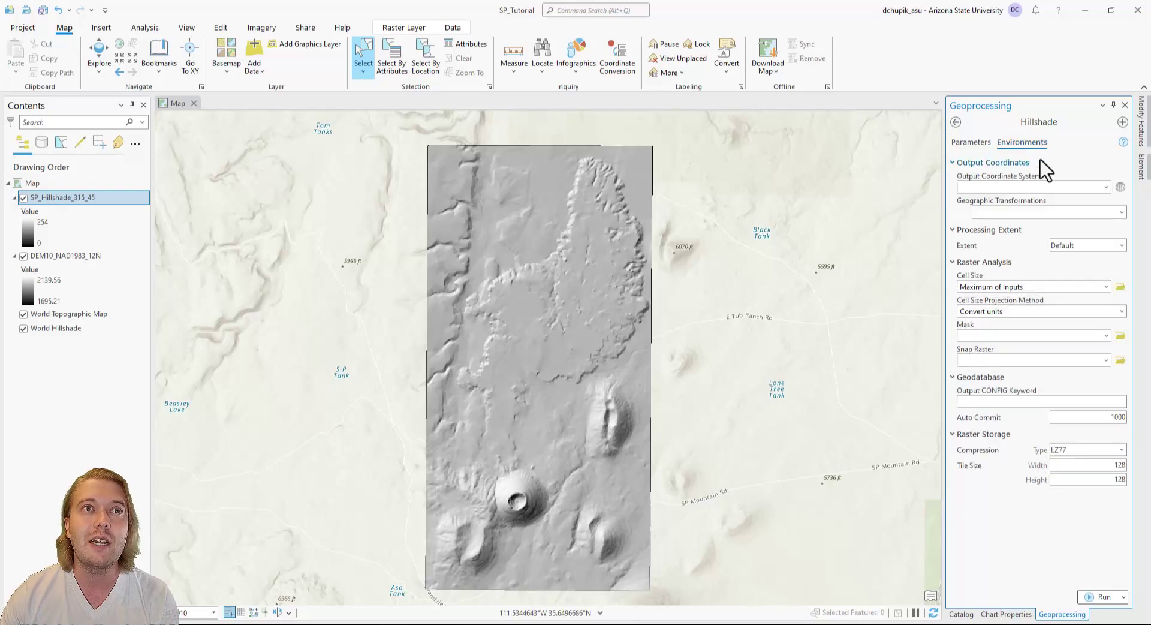
pyautogui.click(1105, 187)
pyautogui.click(1070, 201)
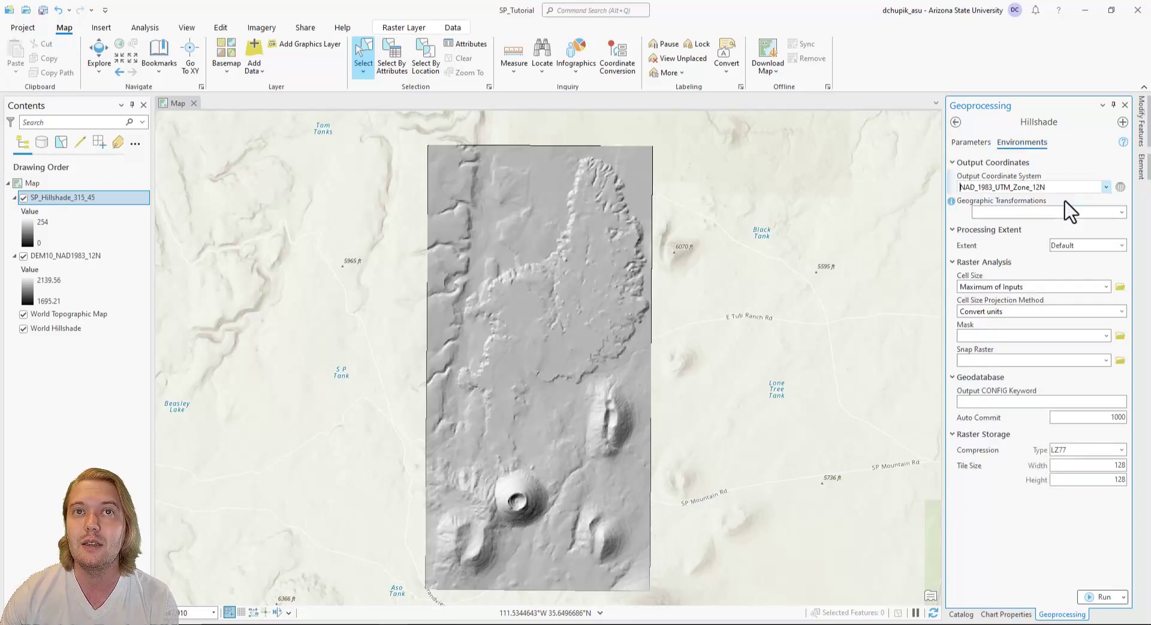
pyautogui.click(1102, 596)
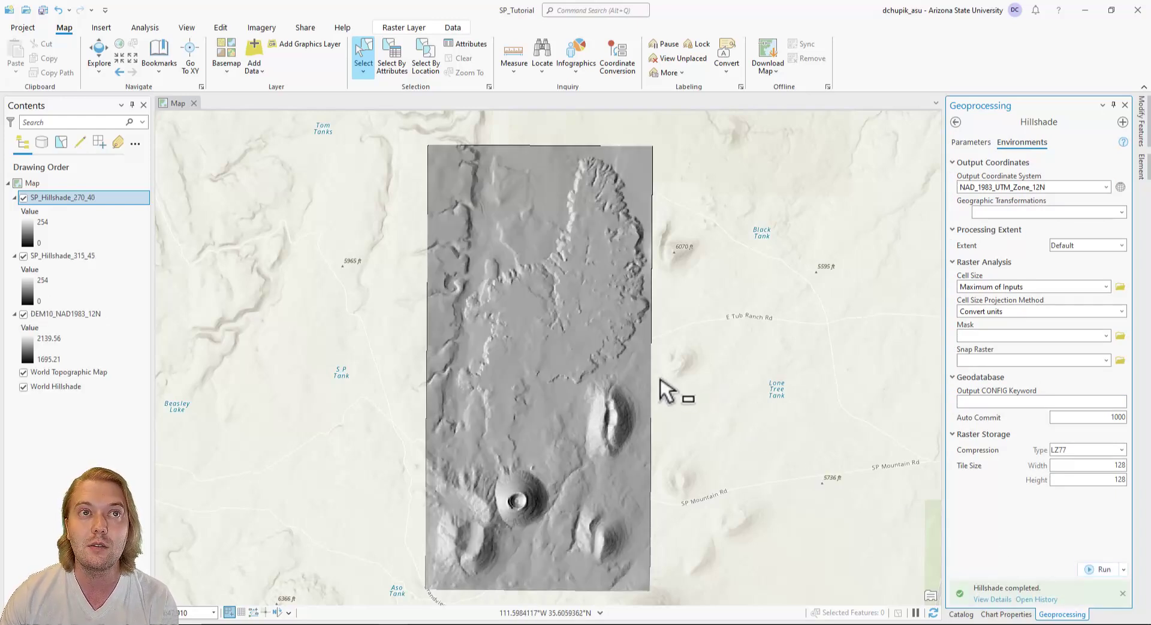
# Toggle SP_Hillshade_270_40 off and on twice to compare with SP_Hillshade_315_45, then close the tool
pyautogui.click(23, 198)
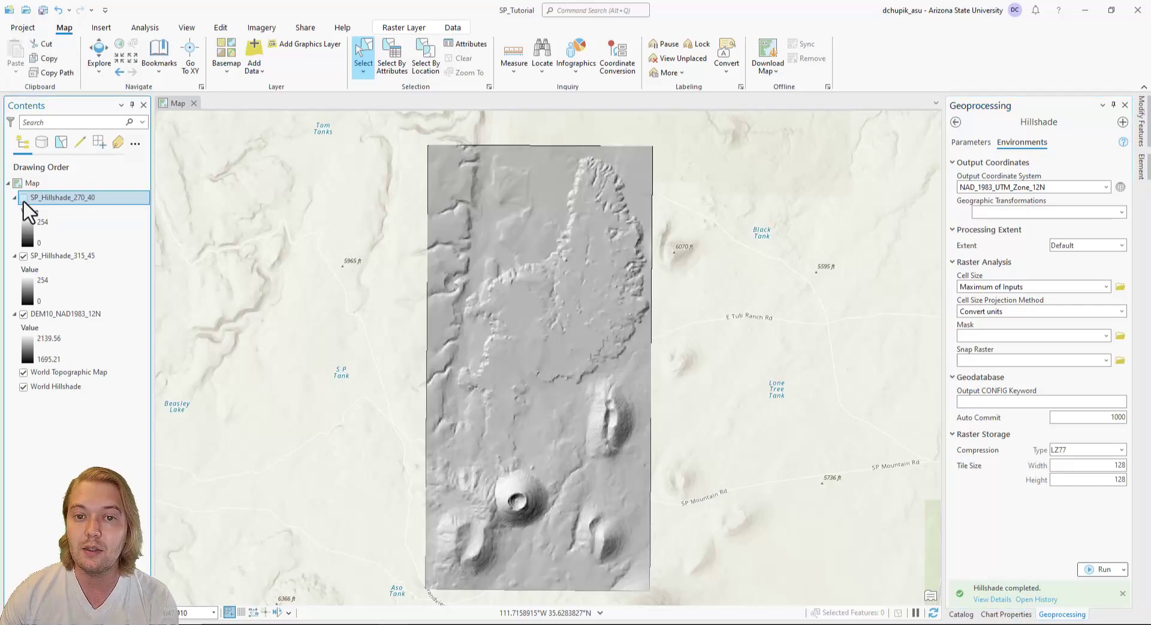
pyautogui.click(24, 198)
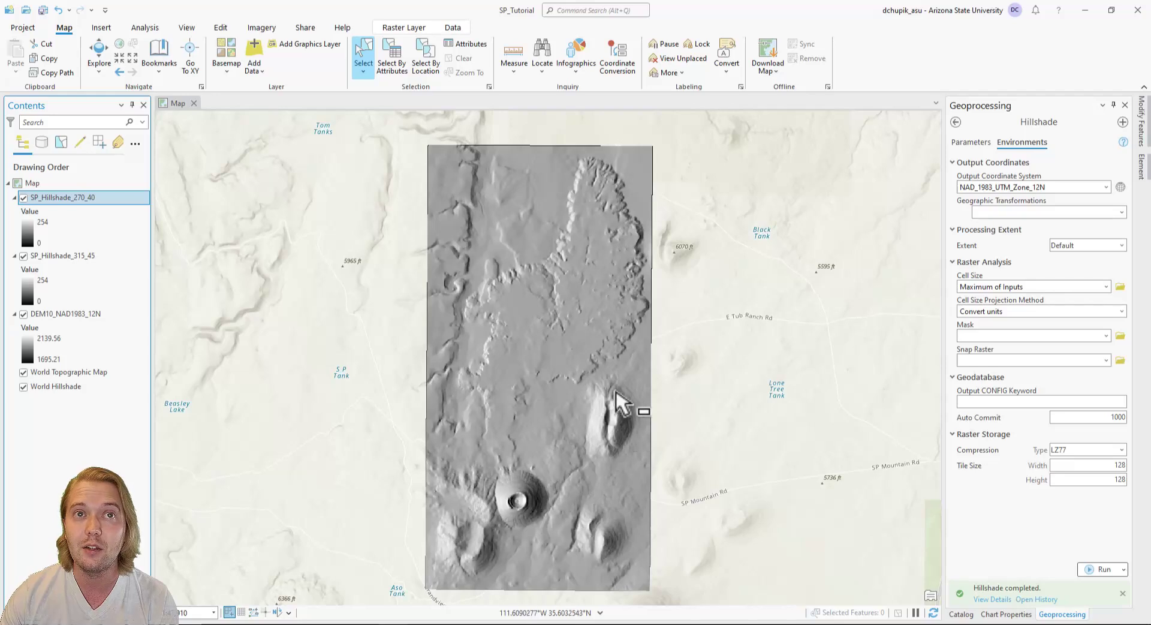
pyautogui.click(23, 198)
pyautogui.click(23, 198)
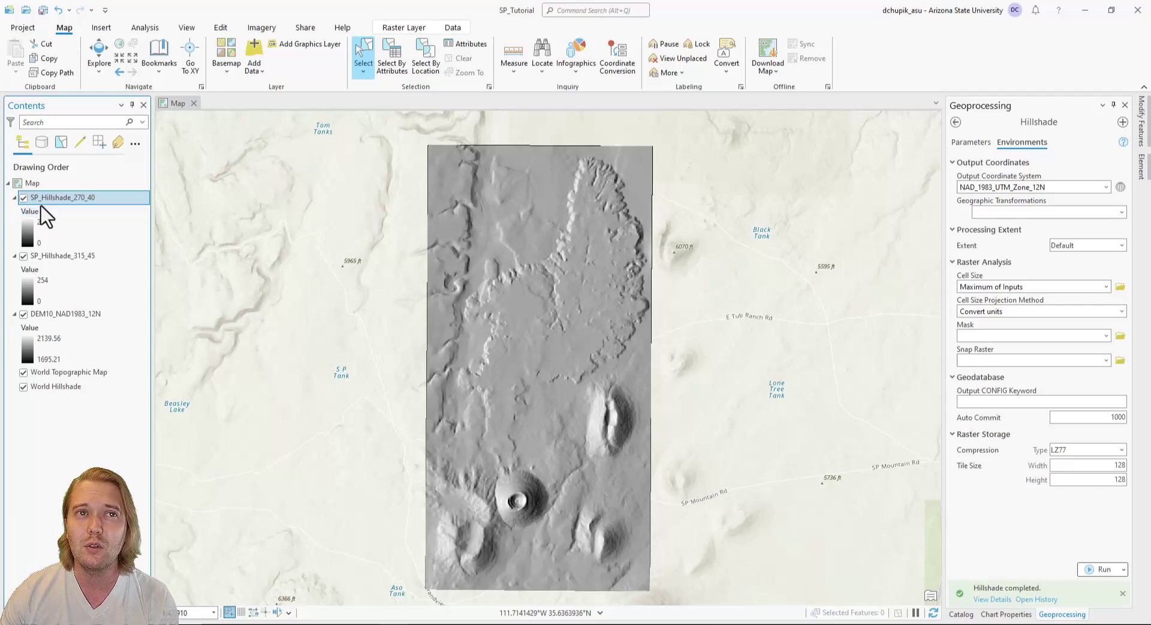
pyautogui.click(1124, 105)
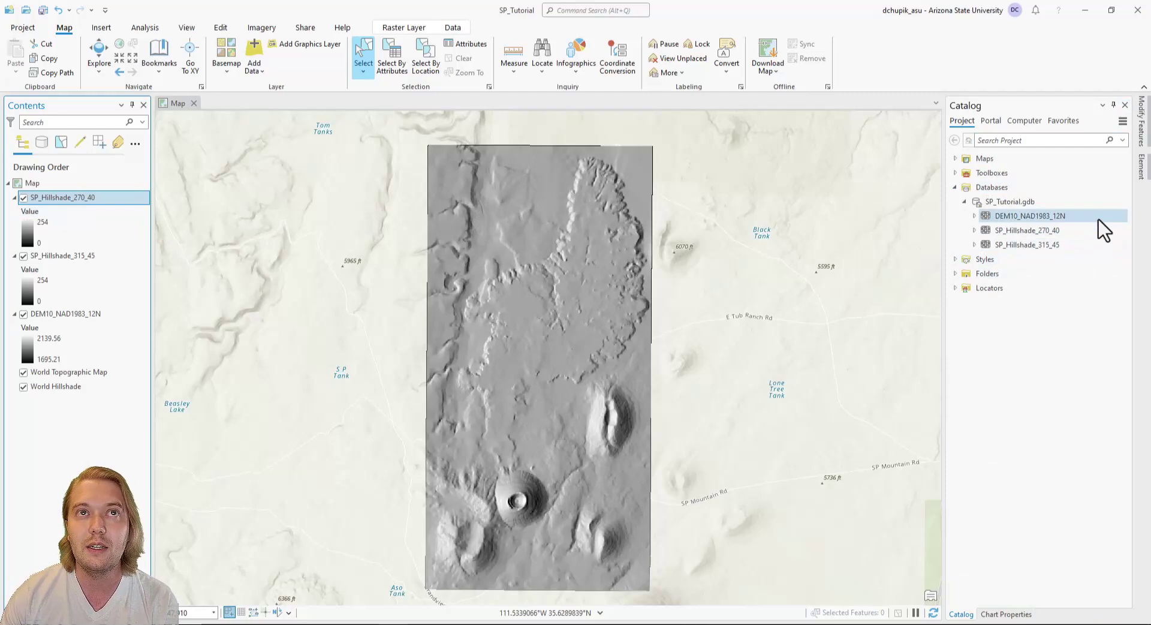
# Open Hillshade with DEM10_NAD1983_12N input, azimuth 90 and altitude 30
pyautogui.click(622, 10)
pyautogui.write('hillshade')
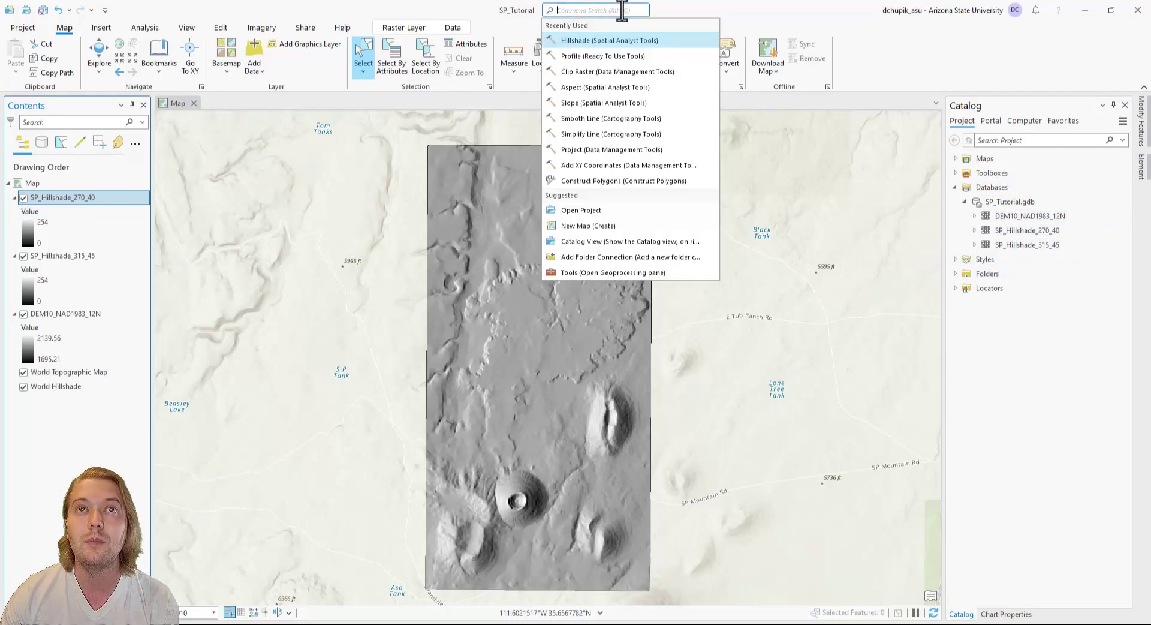
pyautogui.click(613, 40)
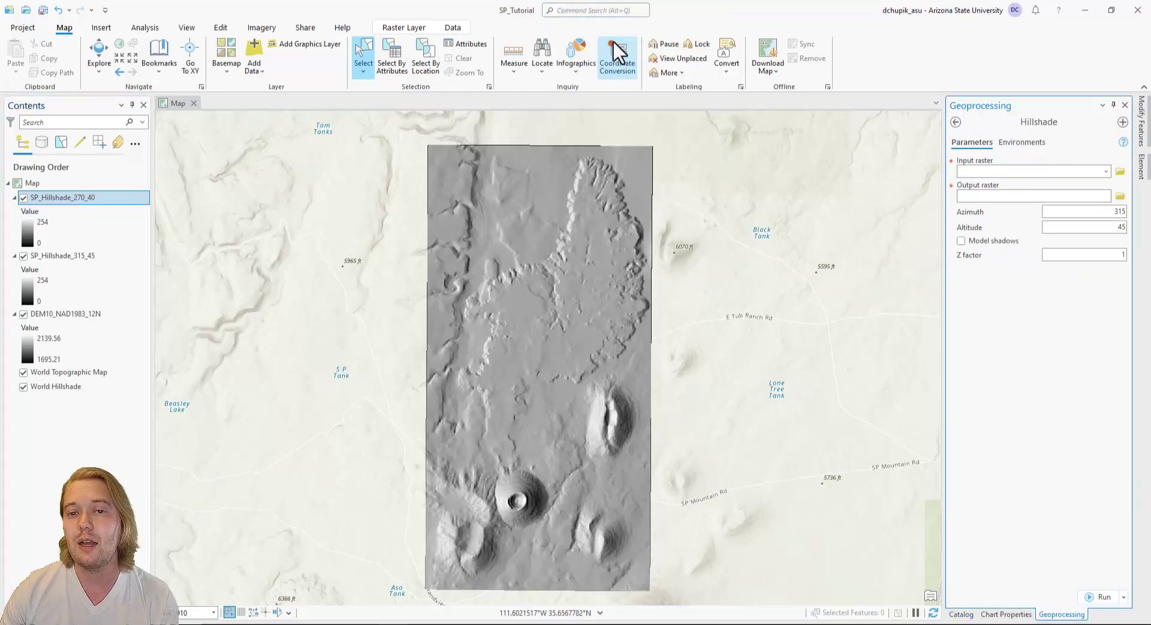
pyautogui.click(1106, 172)
pyautogui.click(1057, 210)
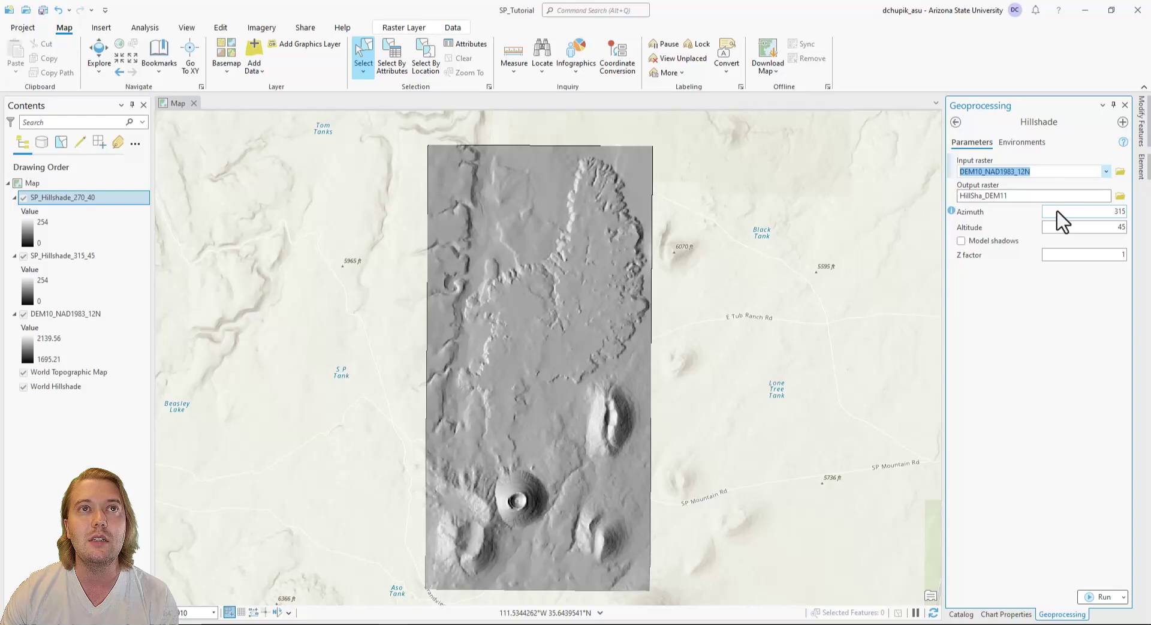
pyautogui.click(1106, 211)
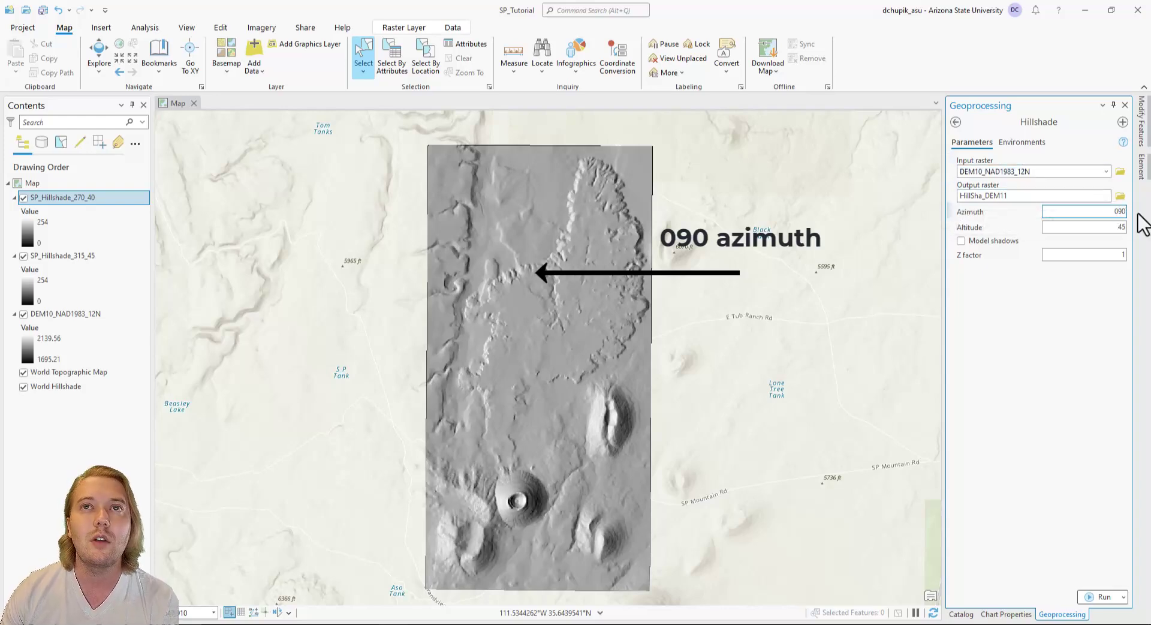
pyautogui.click(1099, 228)
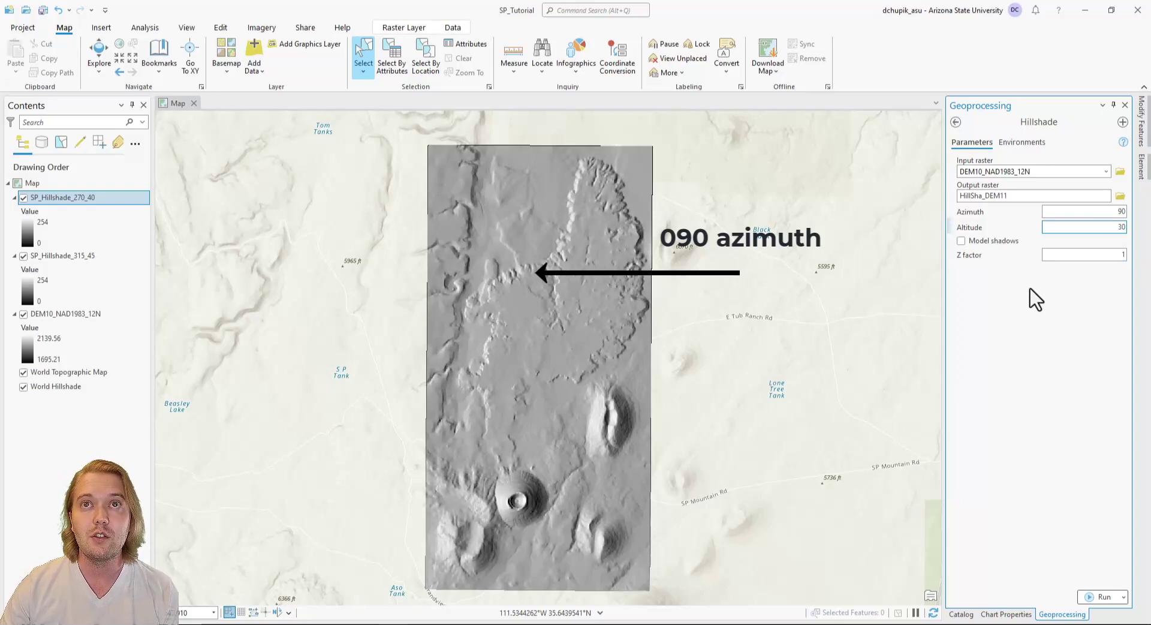
# Name the output raster SP_Hillshade_090_30
pyautogui.click(1073, 196)
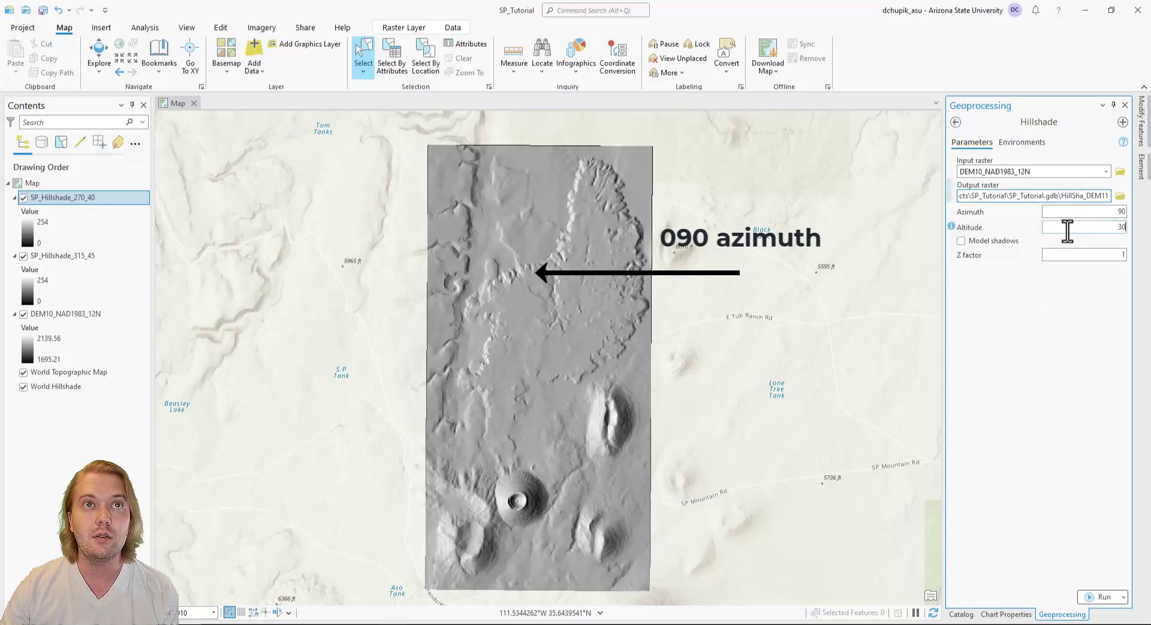
pyautogui.press('Left')
pyautogui.press('Left')
pyautogui.press('Left')
pyautogui.press('Left')
pyautogui.press('Left')
pyautogui.press('Left')
pyautogui.press('Left')
pyautogui.press('Left')
pyautogui.press('Left')
pyautogui.press('Left')
pyautogui.press('Left')
pyautogui.press('Left')
pyautogui.press('Left')
pyautogui.press('Left')
pyautogui.press('Left')
pyautogui.press('Left')
pyautogui.press('Left')
pyautogui.press('Left')
pyautogui.press('Left')
pyautogui.press('Left')
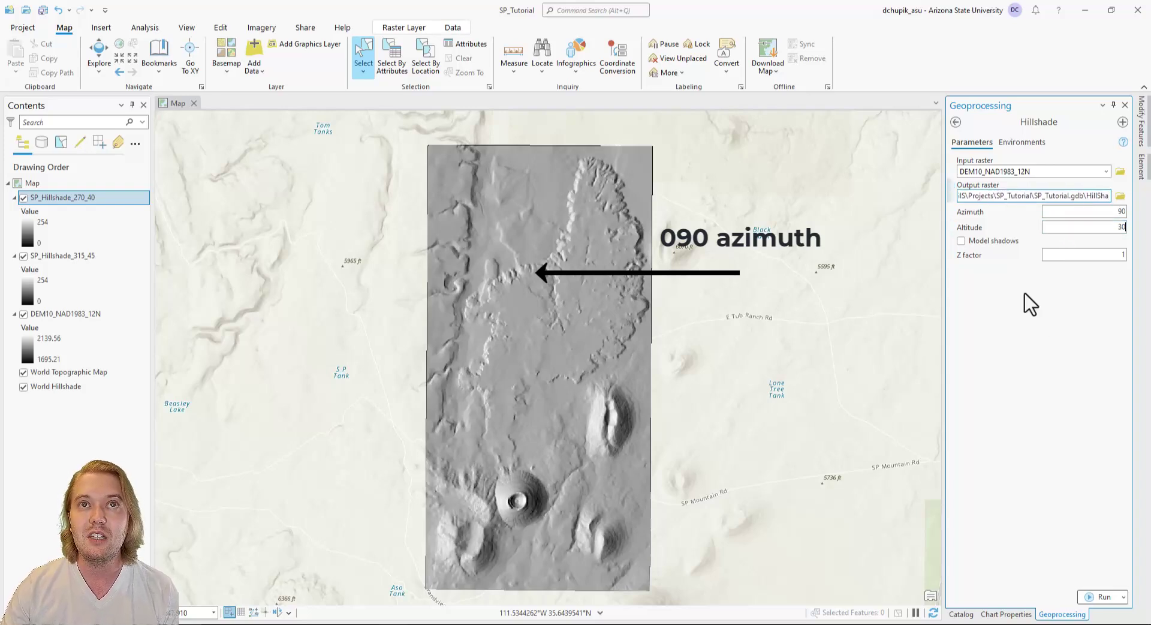
pyautogui.press('Left')
pyautogui.press('Left')
pyautogui.press('Left')
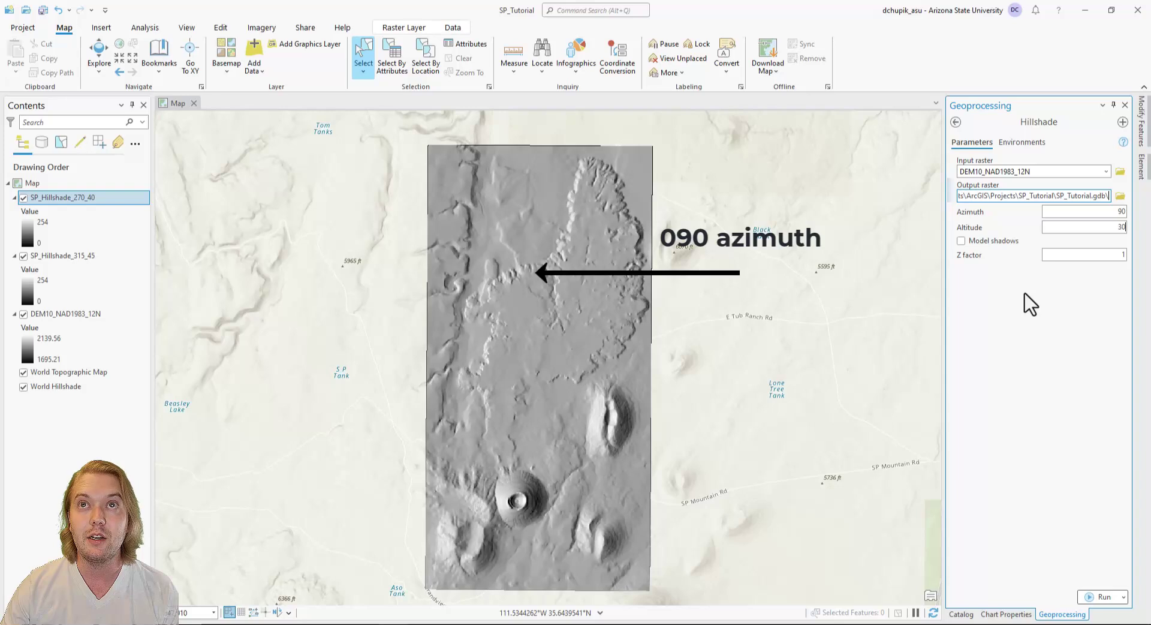
pyautogui.press('Right')
pyautogui.press('Right')
pyautogui.press('Right')
pyautogui.press('Right')
pyautogui.press('Right')
pyautogui.press('Right')
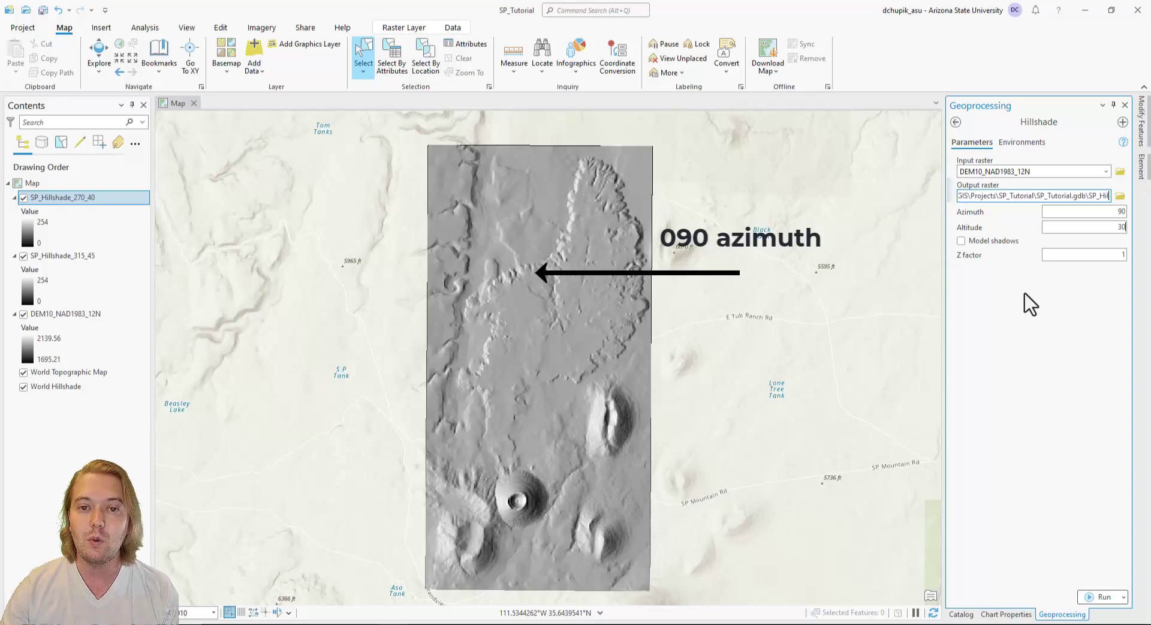
pyautogui.press('Right')
pyautogui.press('Right')
pyautogui.press('Right')
pyautogui.press('Right')
pyautogui.press('Right')
pyautogui.press('Right')
pyautogui.press('Right')
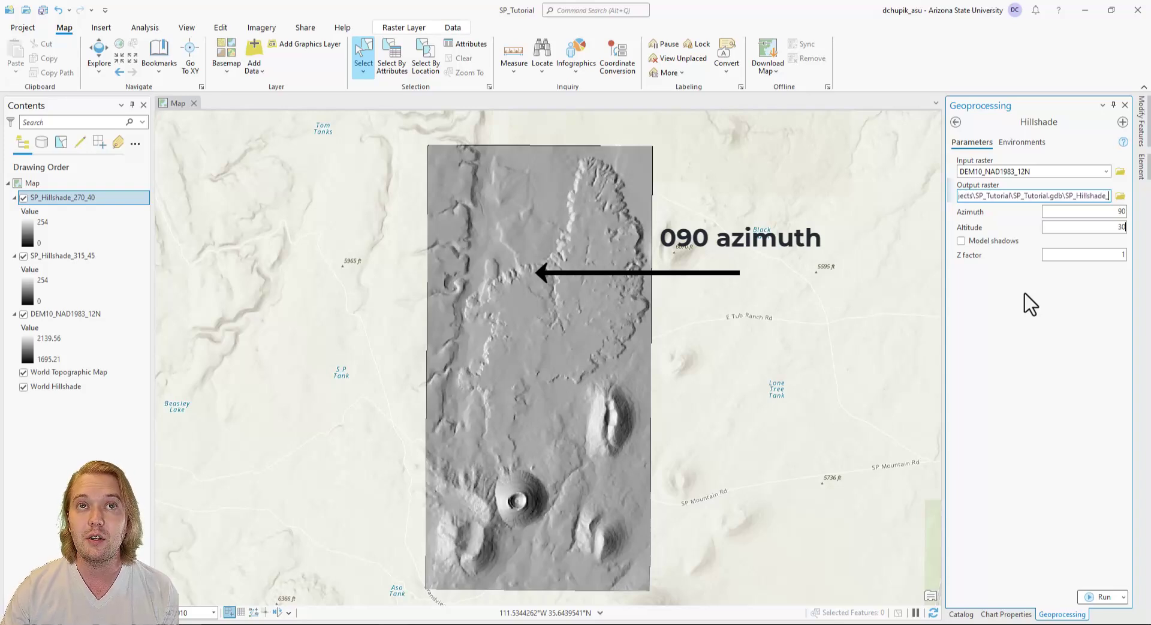
pyautogui.write('09')
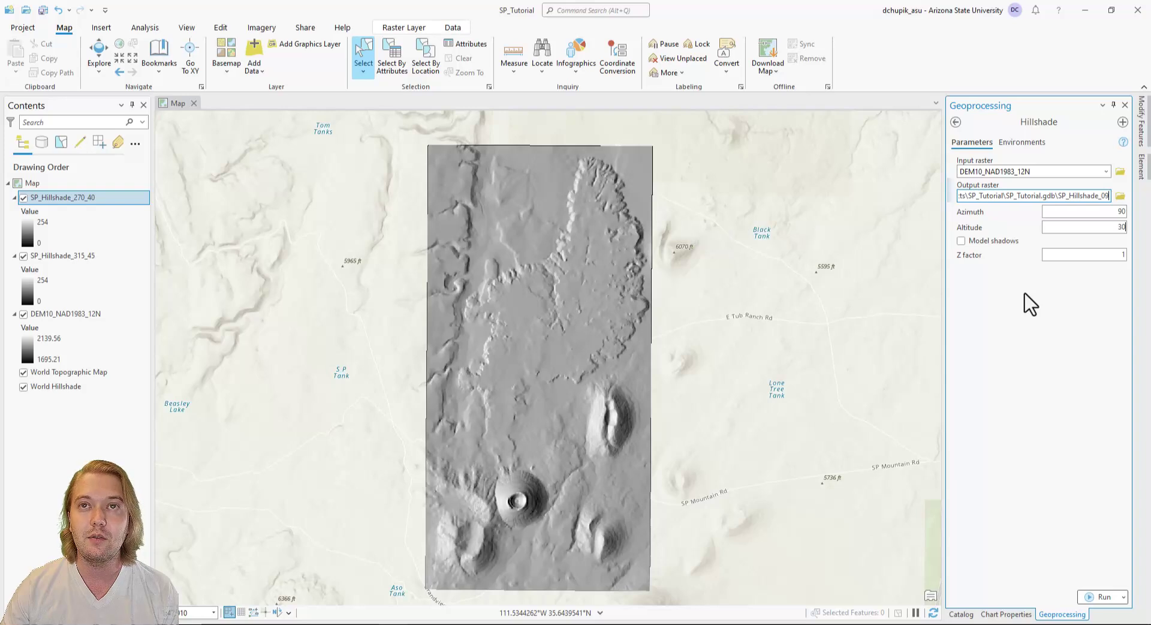
pyautogui.write('0_30')
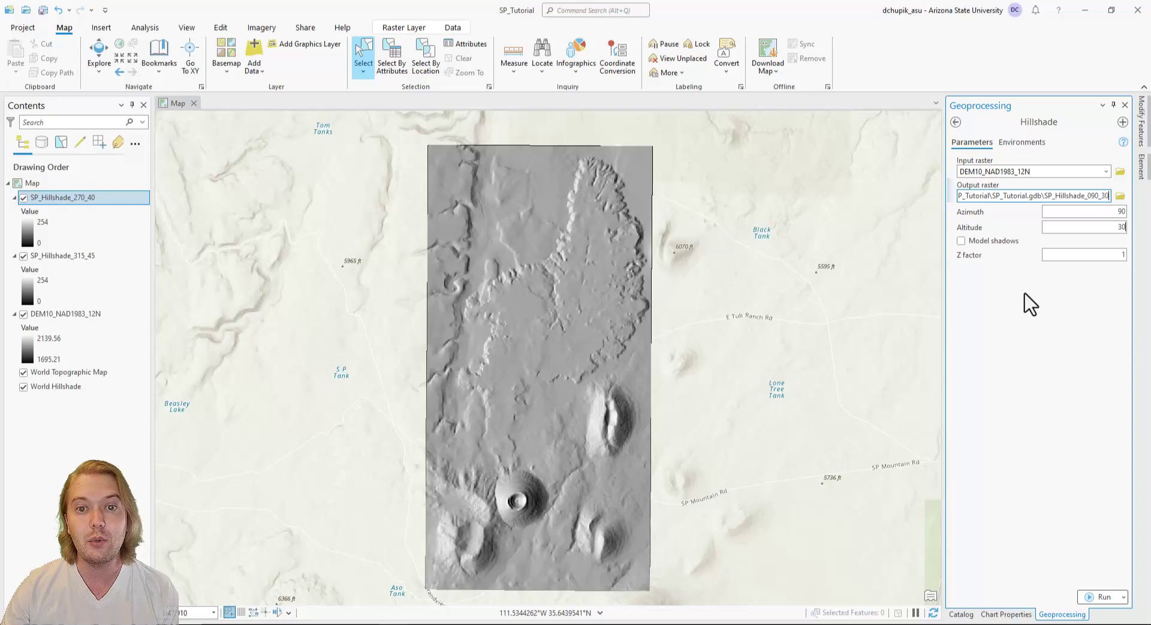
pyautogui.click(1034, 143)
# Set output coordinates to NAD_1983_UTM_Zone_12N and run to create SP_Hillshade_090_30
pyautogui.click(1105, 188)
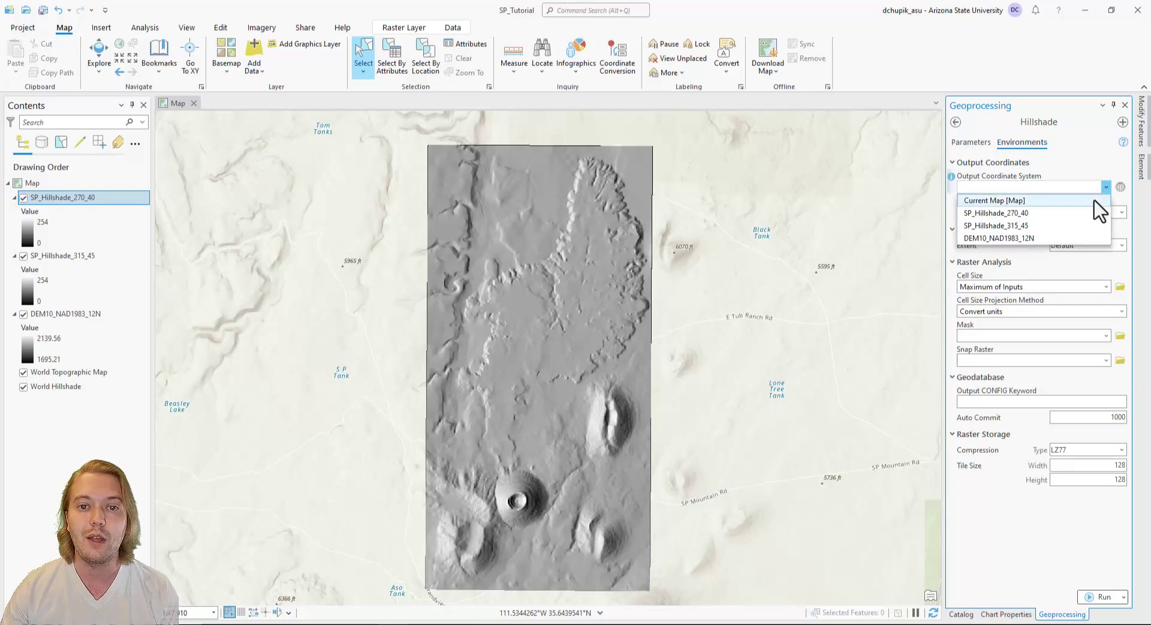
pyautogui.click(1098, 208)
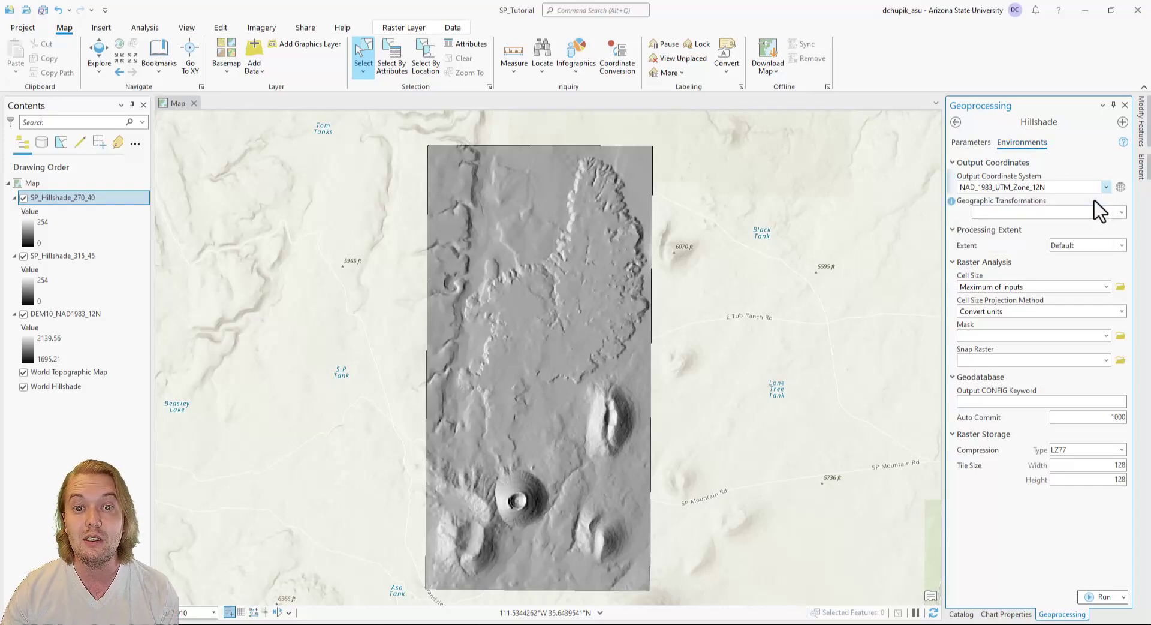
pyautogui.click(1089, 596)
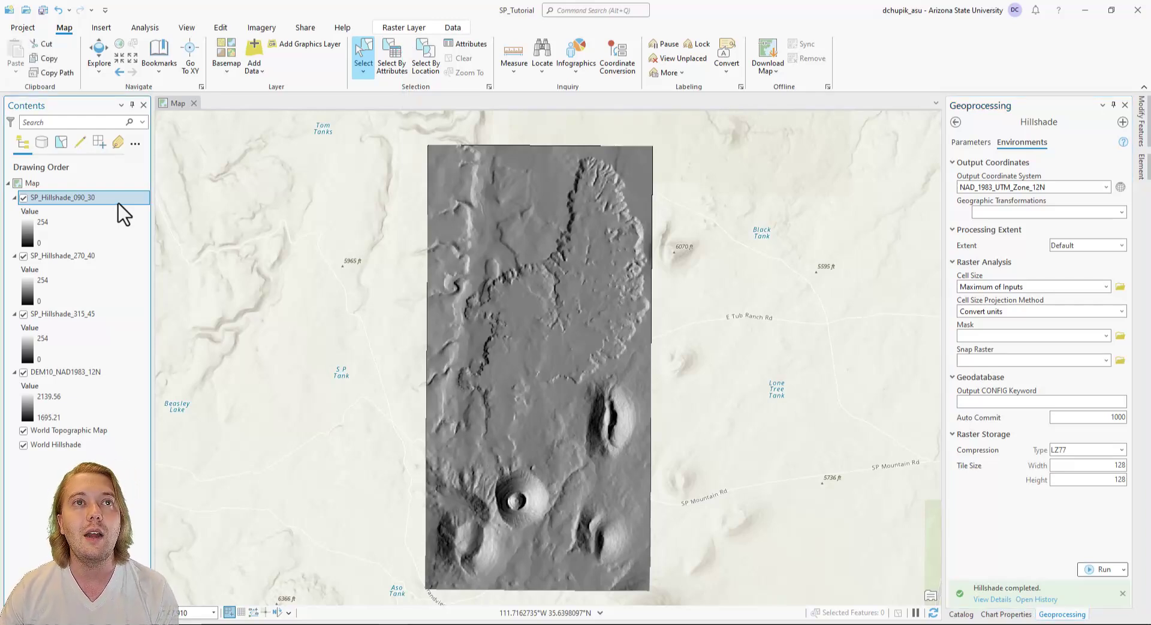
pyautogui.click(401, 28)
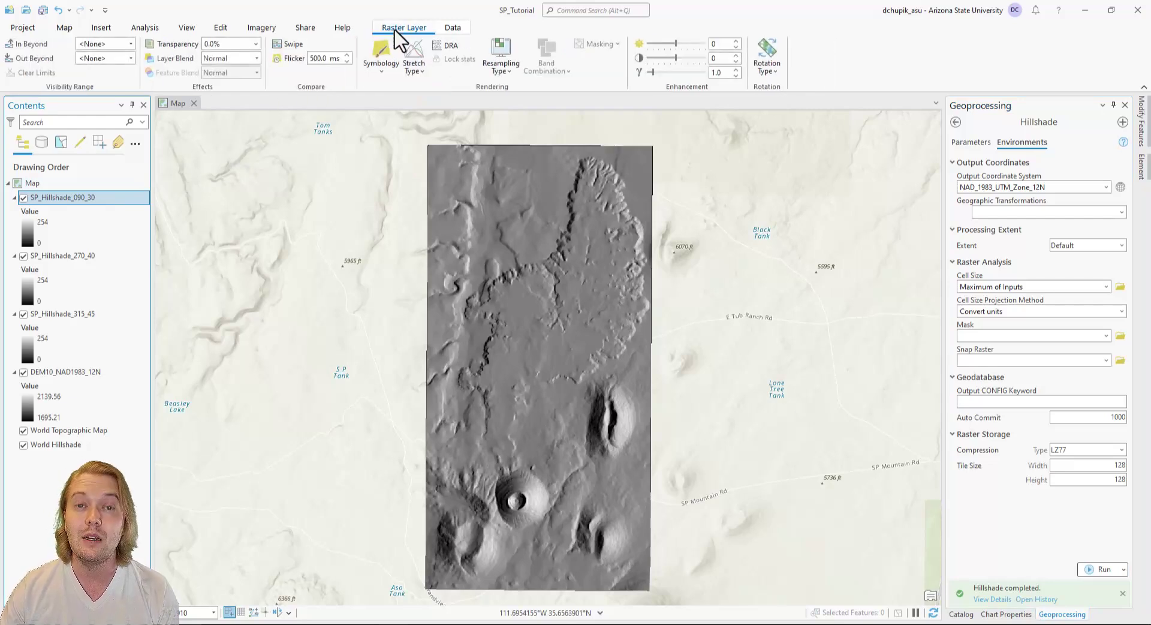
# Activate Swipe and drag across the map to peel back SP_Hillshade_090_30
pyautogui.click(293, 45)
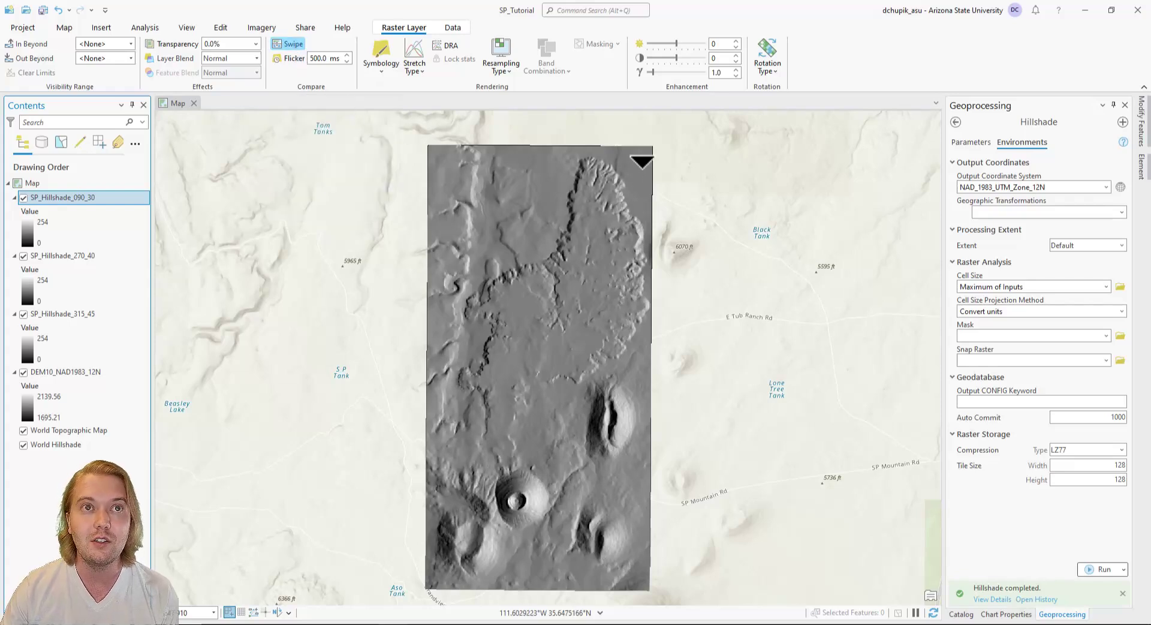
pyautogui.moveTo(640, 157); pyautogui.dragTo(542, 138)
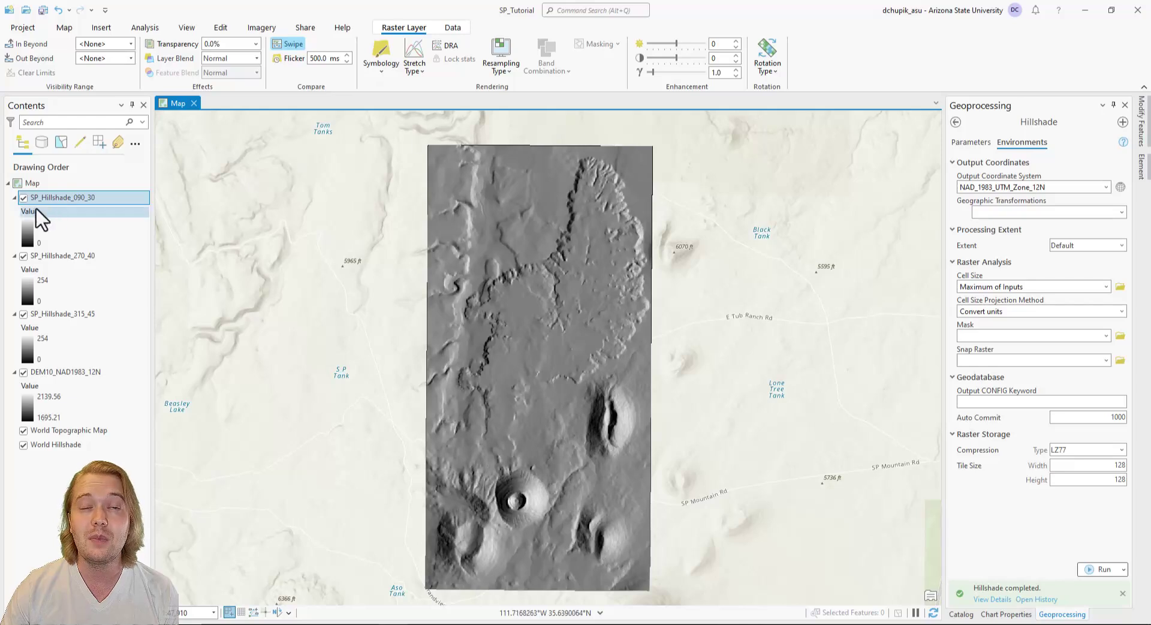
pyautogui.click(24, 198)
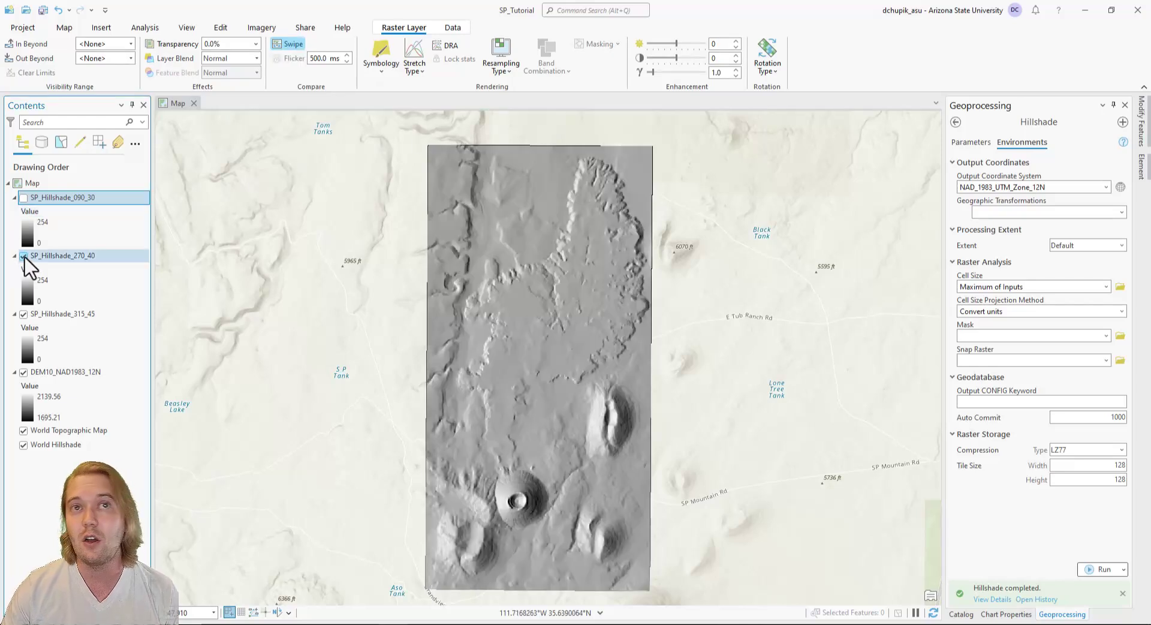
pyautogui.click(23, 256)
pyautogui.click(23, 314)
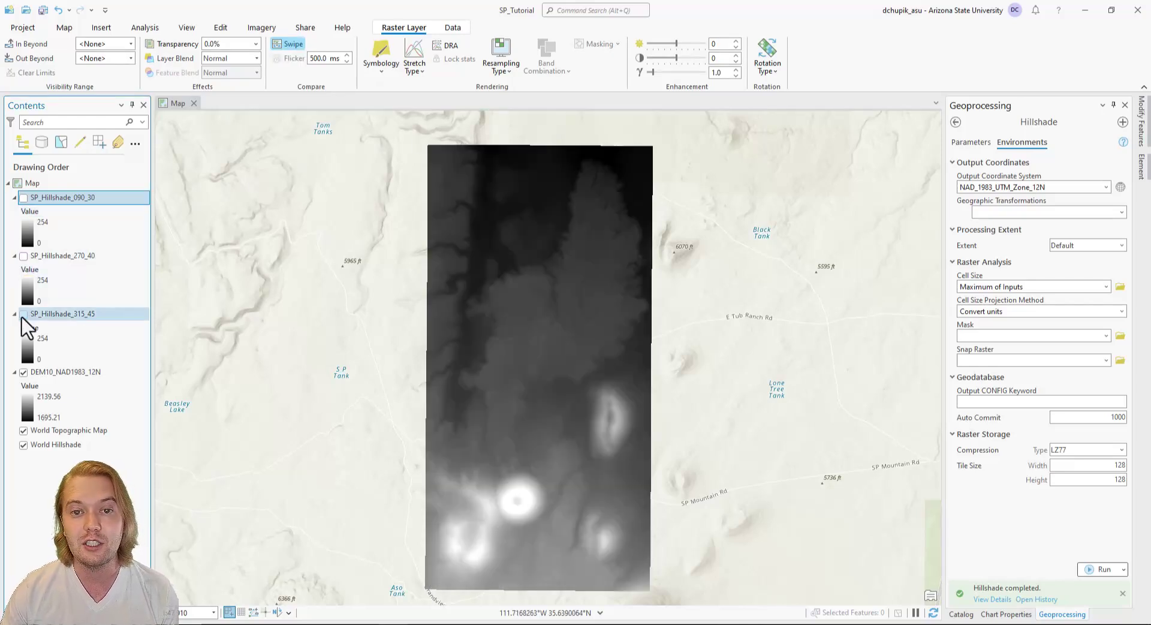
pyautogui.click(24, 256)
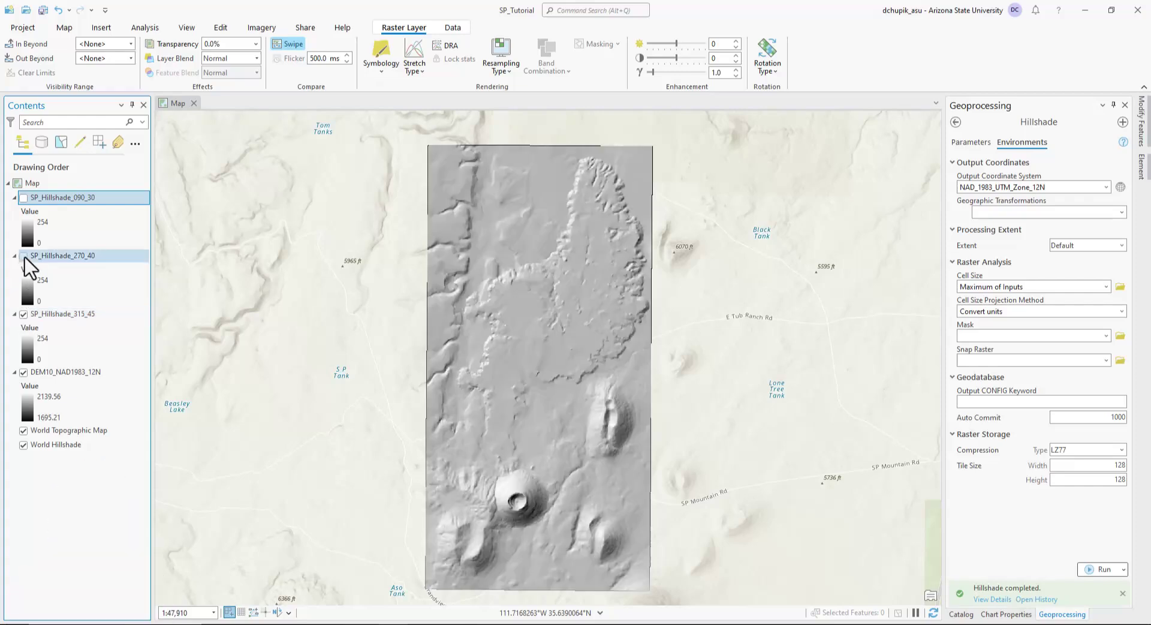
pyautogui.click(23, 197)
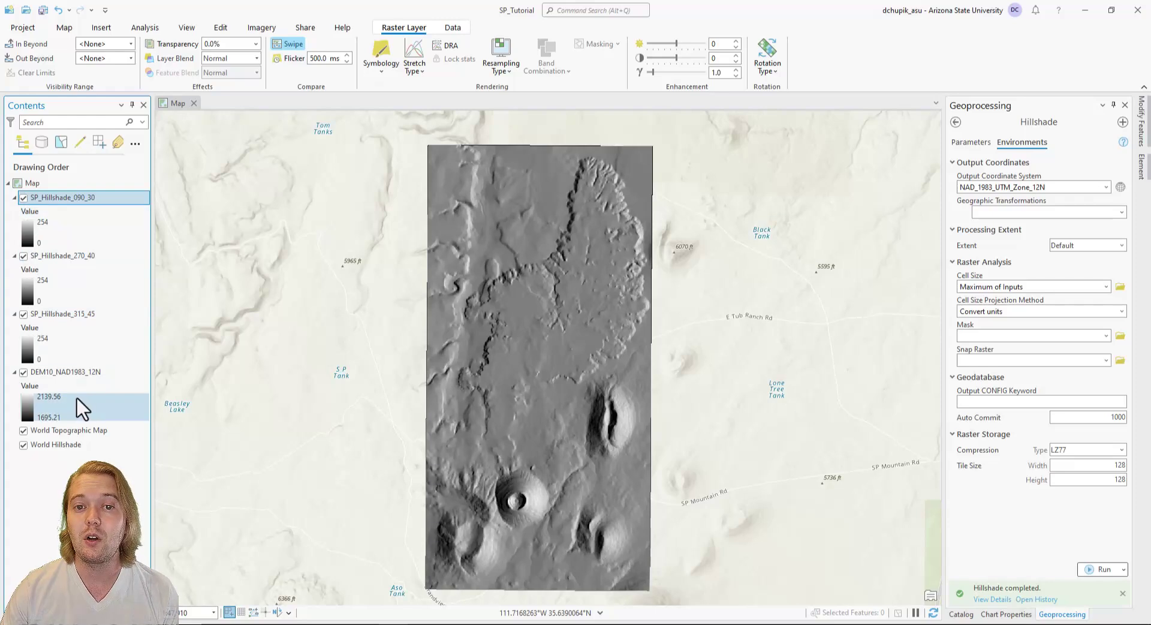
pyautogui.moveTo(83, 409)
pyautogui.mouseDown()
pyautogui.moveTo(111, 340)
pyautogui.moveTo(55, 197)
pyautogui.moveTo(70, 213)
pyautogui.moveTo(74, 272)
pyautogui.moveTo(71, 403)
pyautogui.mouseUp()
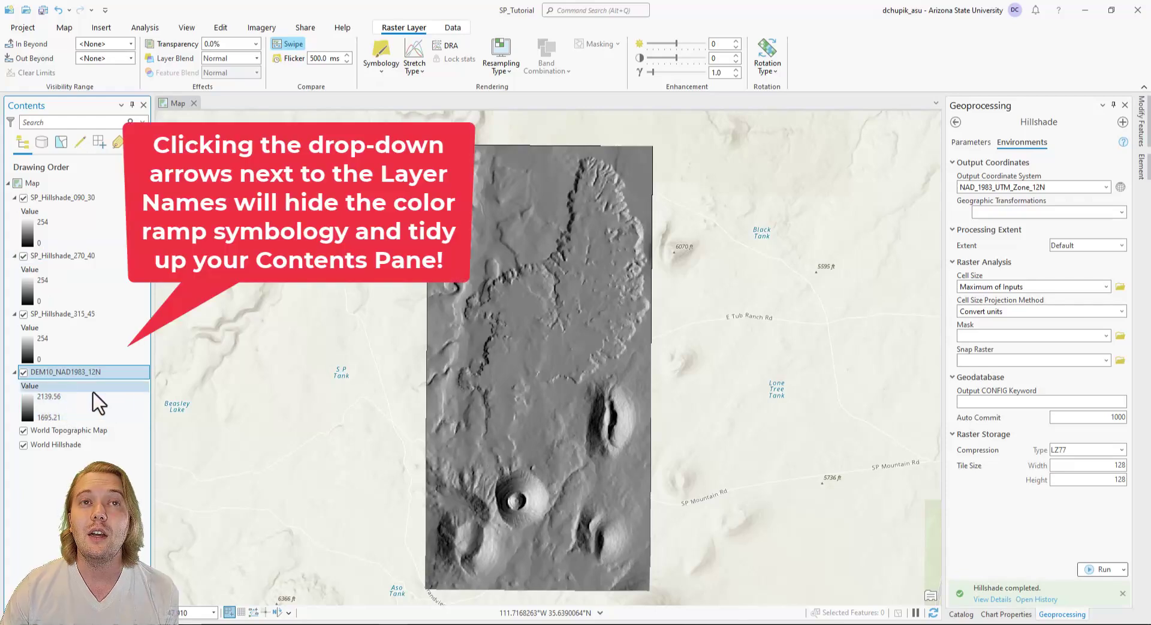
pyautogui.click(14, 198)
# Collapse the legends of SP_Hillshade_270_40, SP_Hillshade_315_45 and DEM10_NAD1983_12N
pyautogui.click(14, 212)
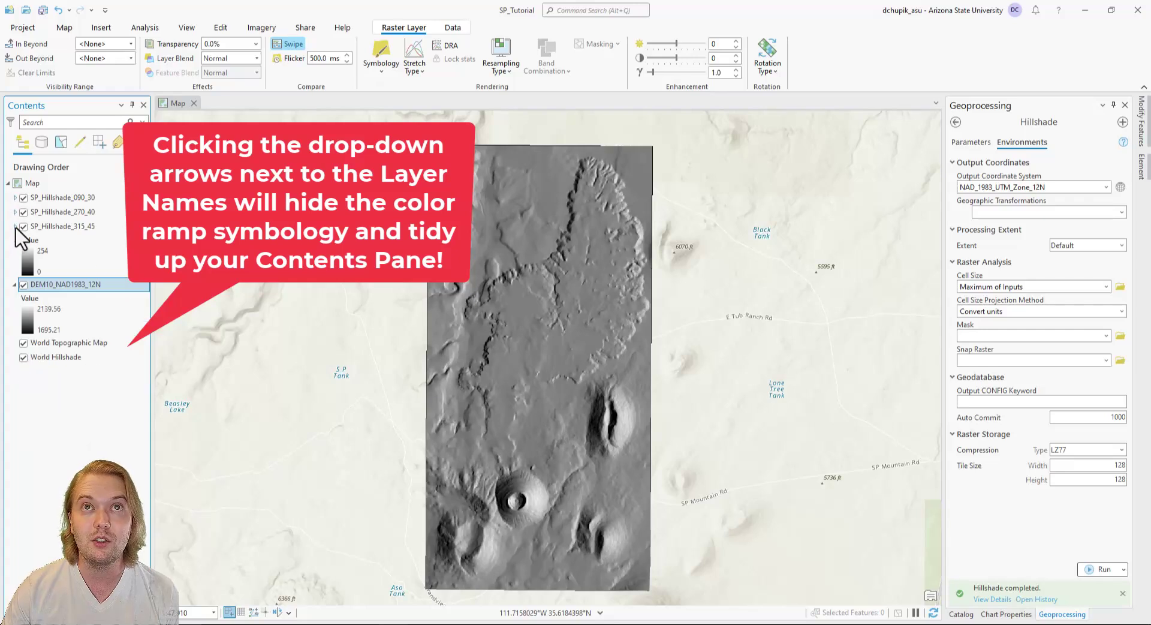
pyautogui.click(14, 227)
pyautogui.click(15, 241)
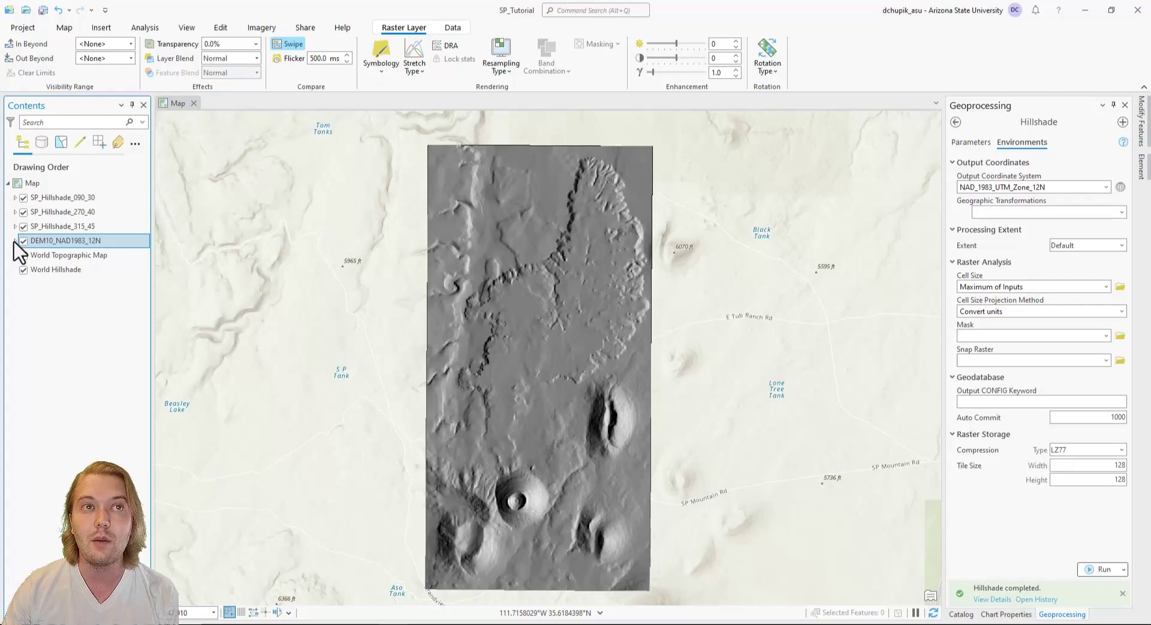
# Add a new group layer to the map and rename it ColorizedHillshade
pyautogui.rightClick(123, 184)
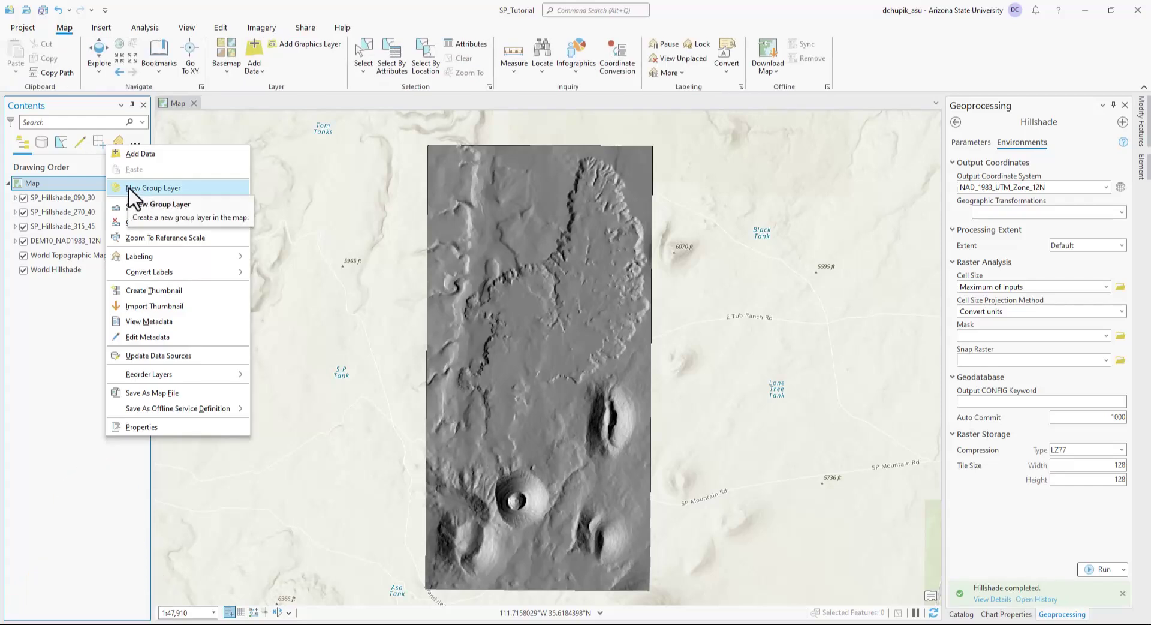
pyautogui.click(198, 189)
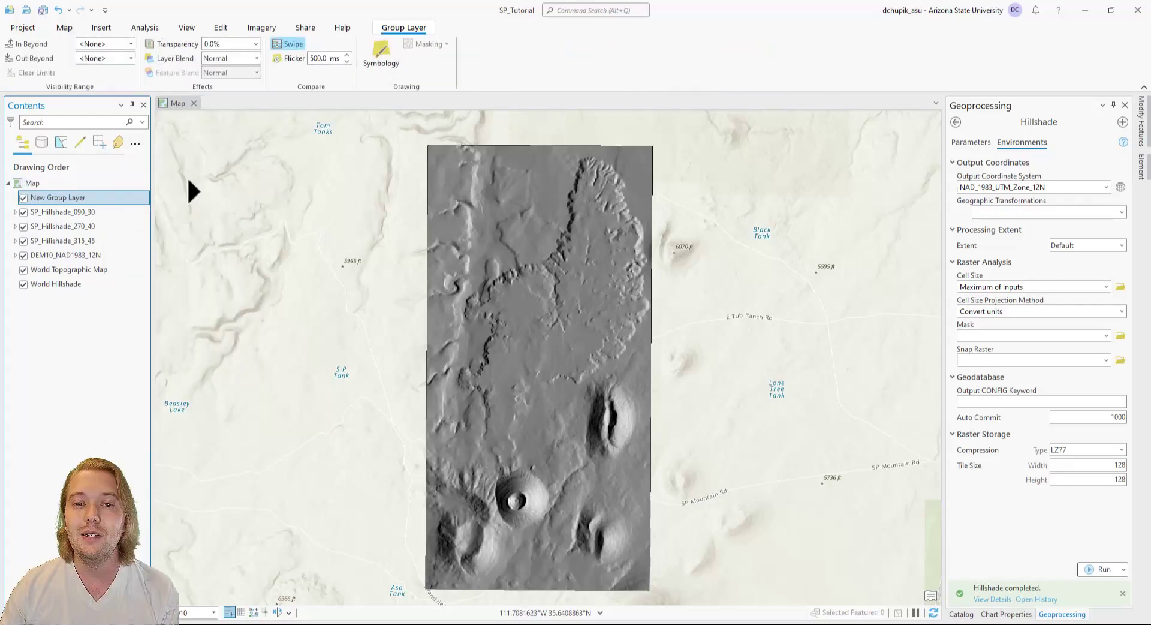
pyautogui.doubleClick(127, 200)
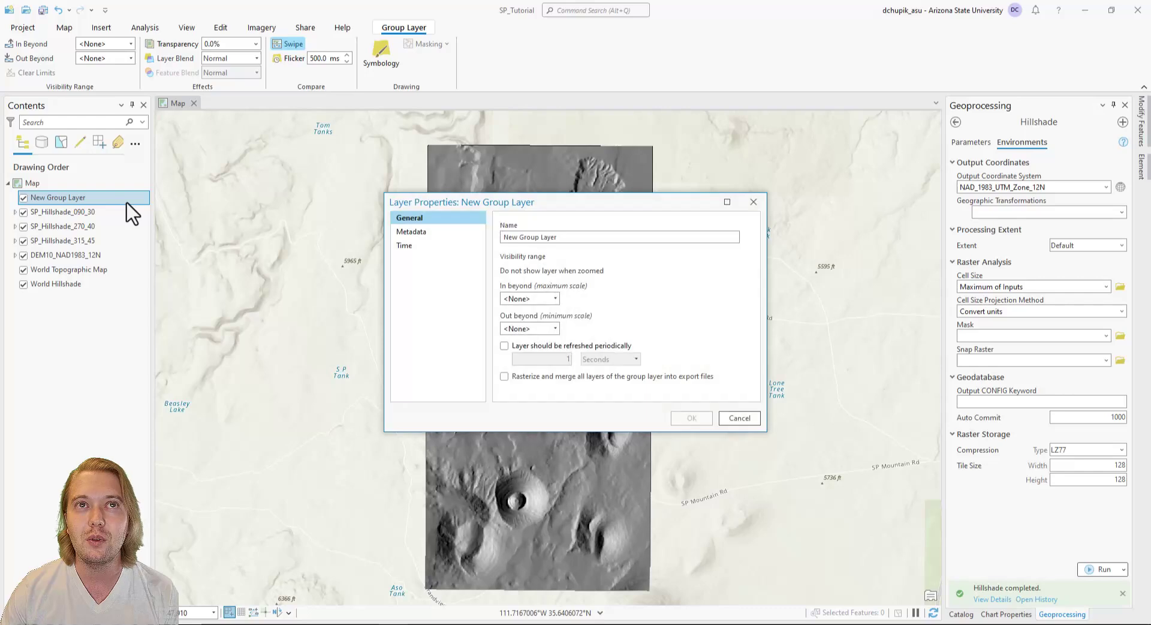
pyautogui.click(587, 237)
pyautogui.hotkey('ctrl', 'a')
pyautogui.write('Colori')
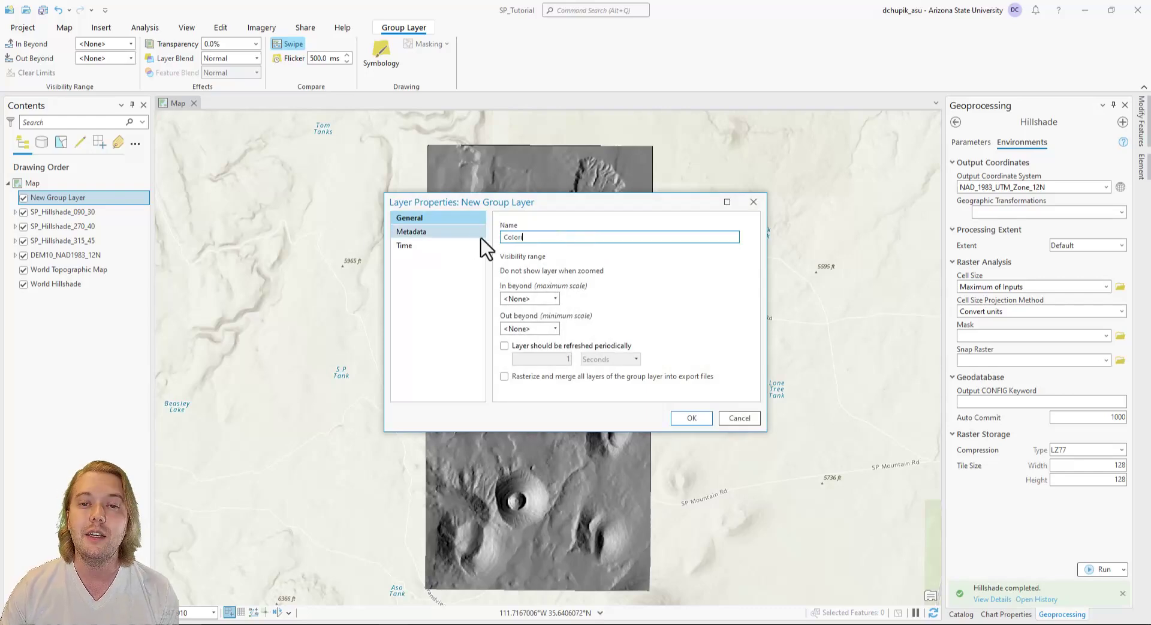
pyautogui.write('zedHillshade')
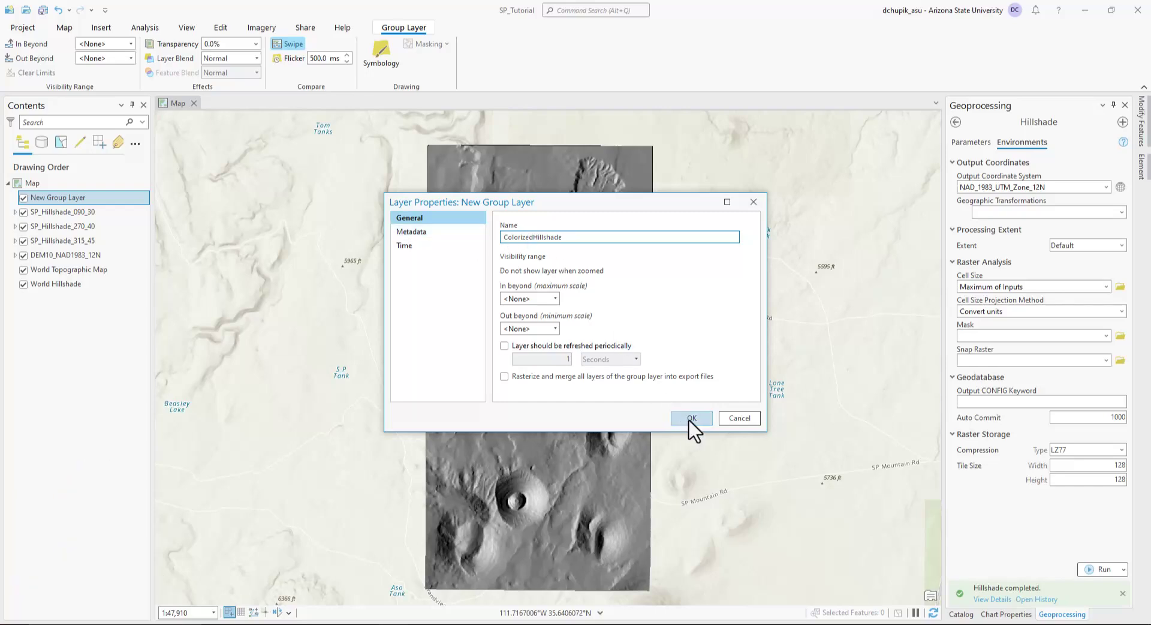
pyautogui.click(691, 418)
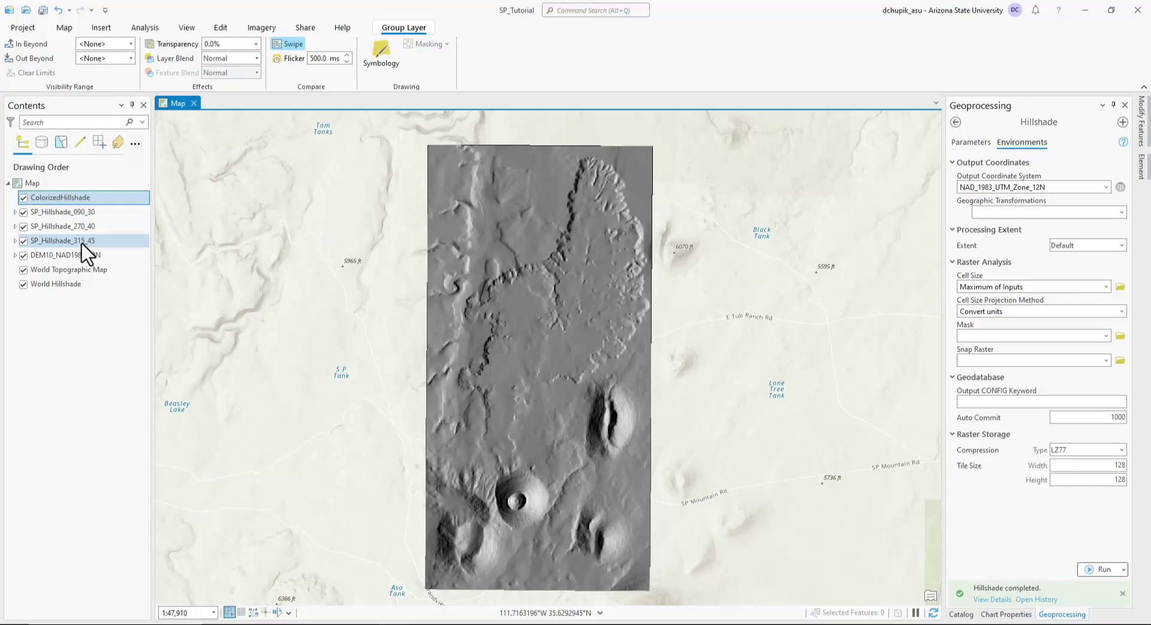
# Move SP_Hillshade_315_45, then DEM10_NAD1983_12N above it, into ColorizedHillshade, and open the DEM's symbology
pyautogui.moveTo(87, 250); pyautogui.dragTo(74, 200)
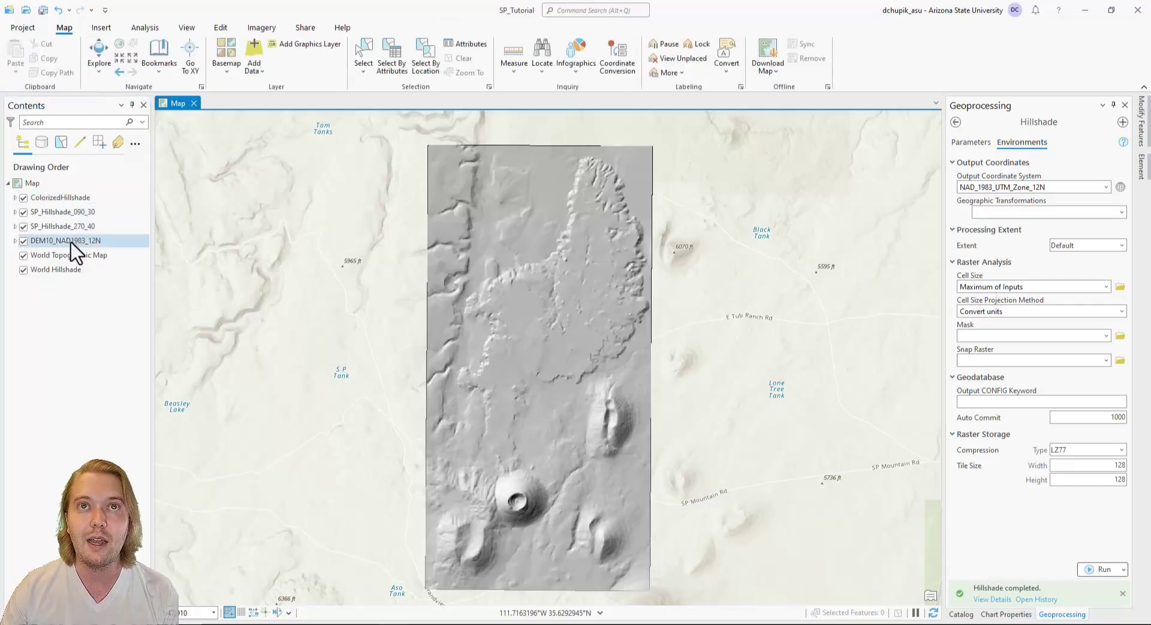
pyautogui.moveTo(77, 242); pyautogui.dragTo(66, 199)
pyautogui.click(15, 198)
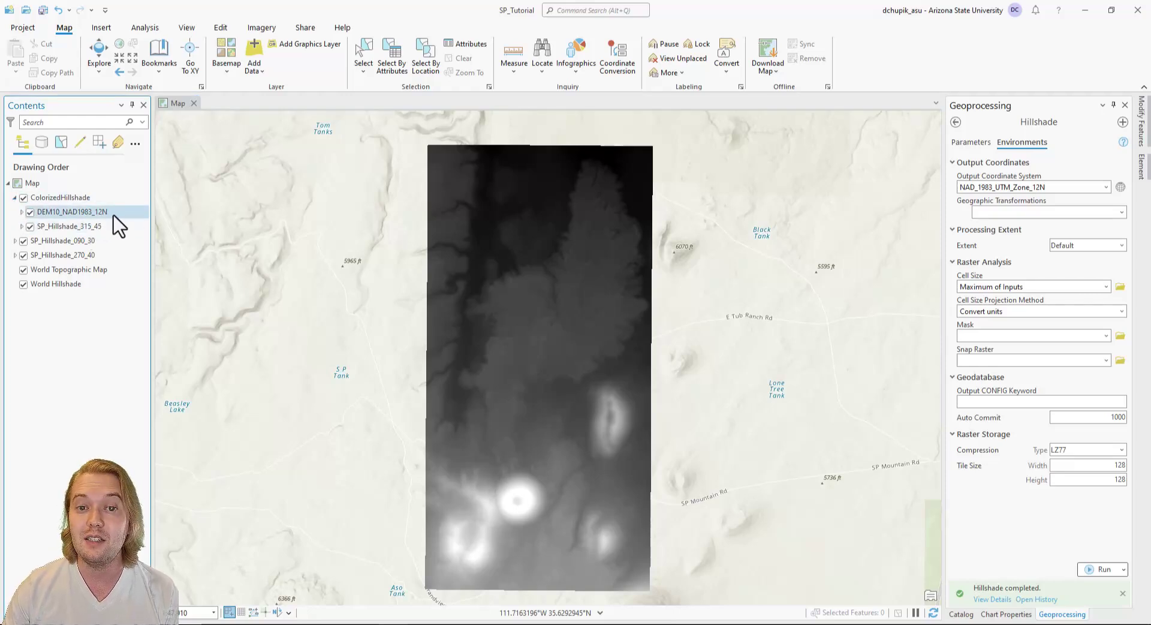
pyautogui.click(22, 211)
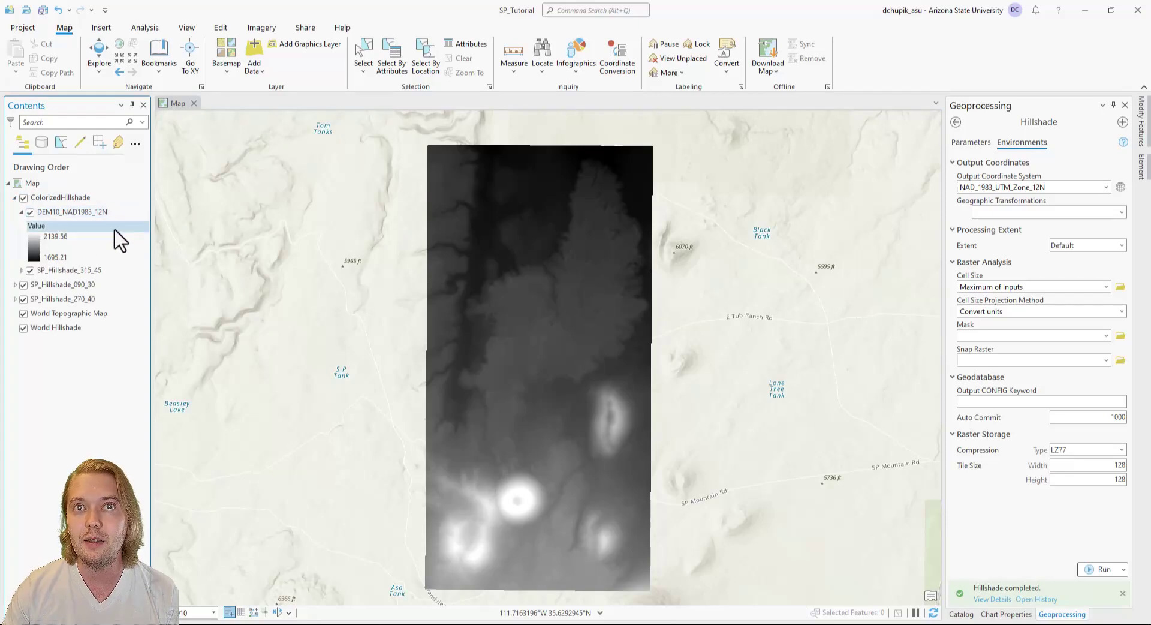
pyautogui.click(38, 252)
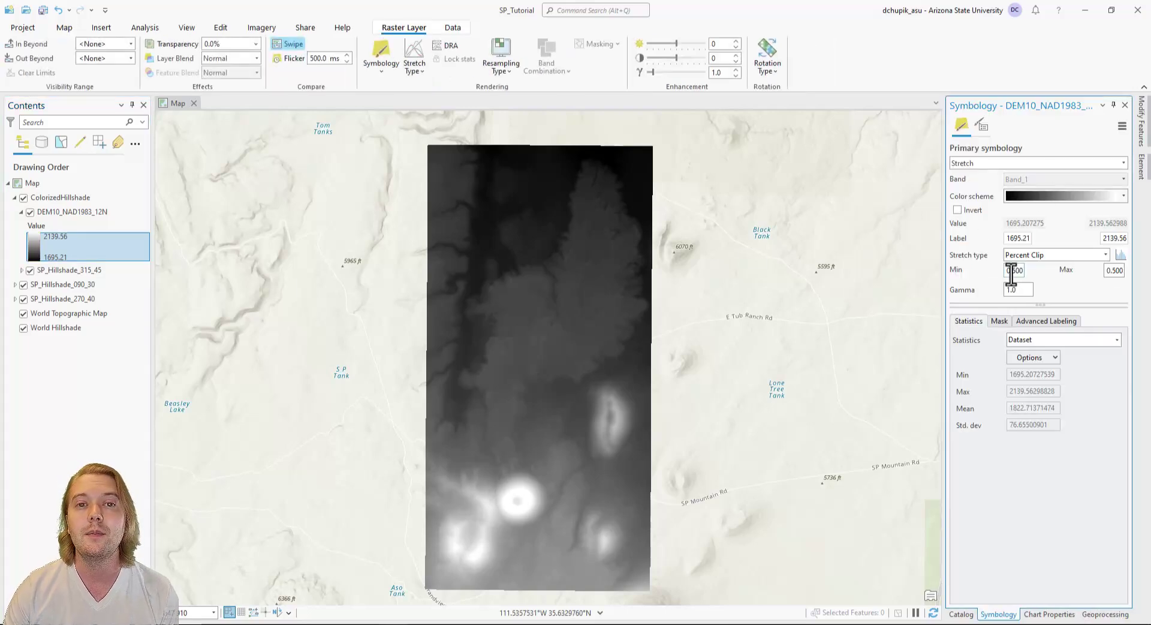
# Apply a green-to-red Stretch color scheme (1695.21 to 2139.56) to DEM10_NAD1983_12N
pyautogui.rightClick(103, 214)
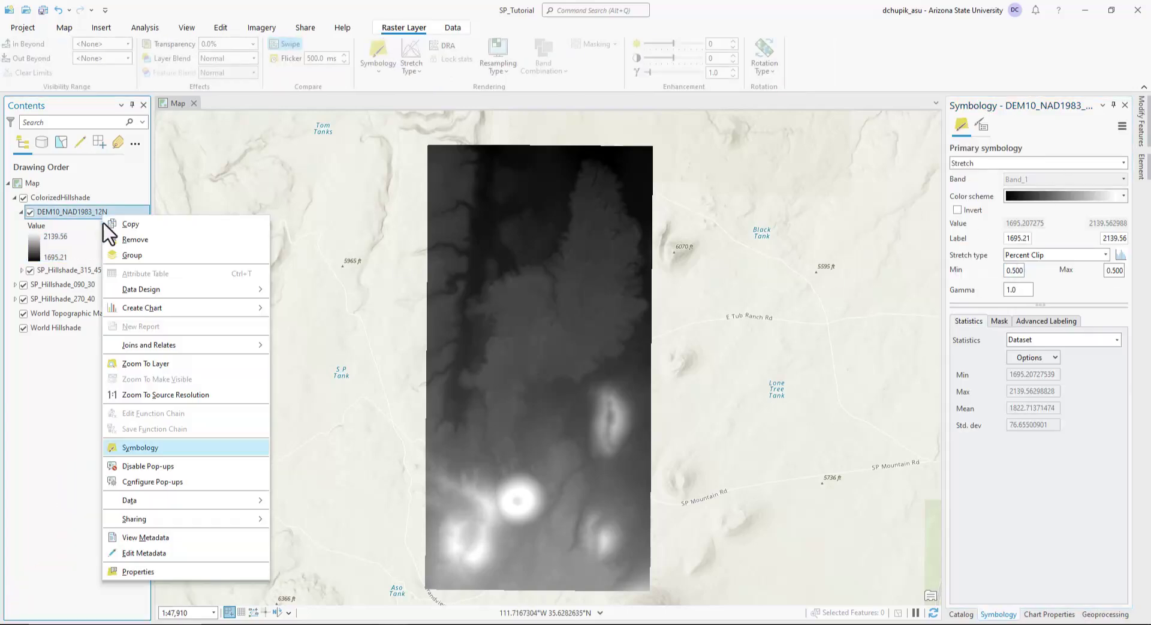
pyautogui.click(225, 450)
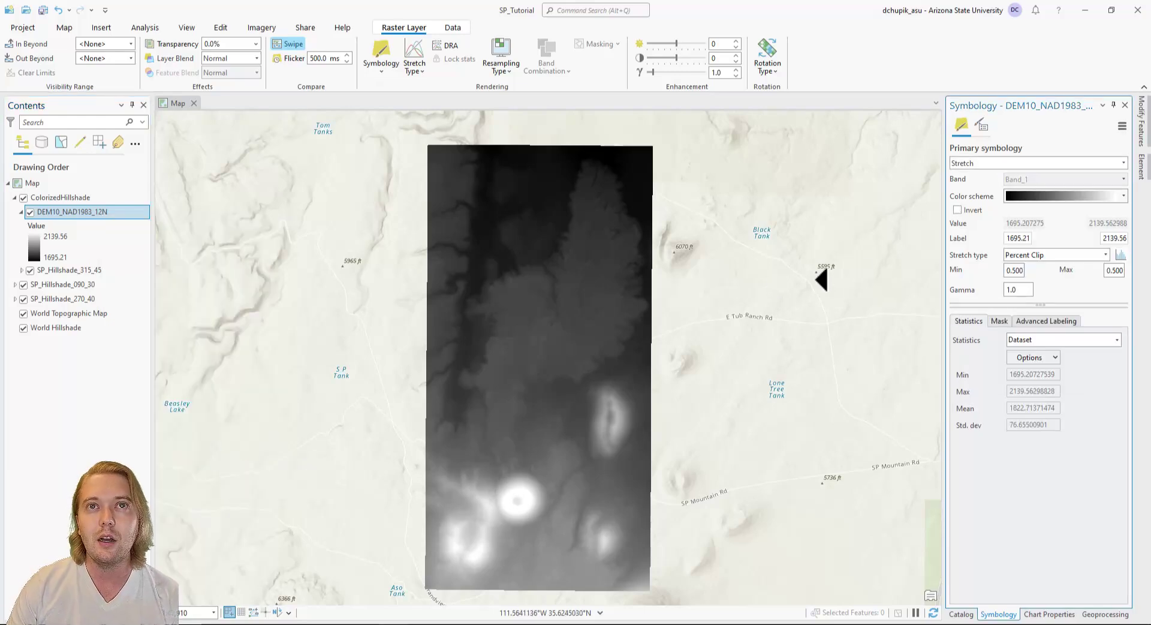
pyautogui.click(1125, 197)
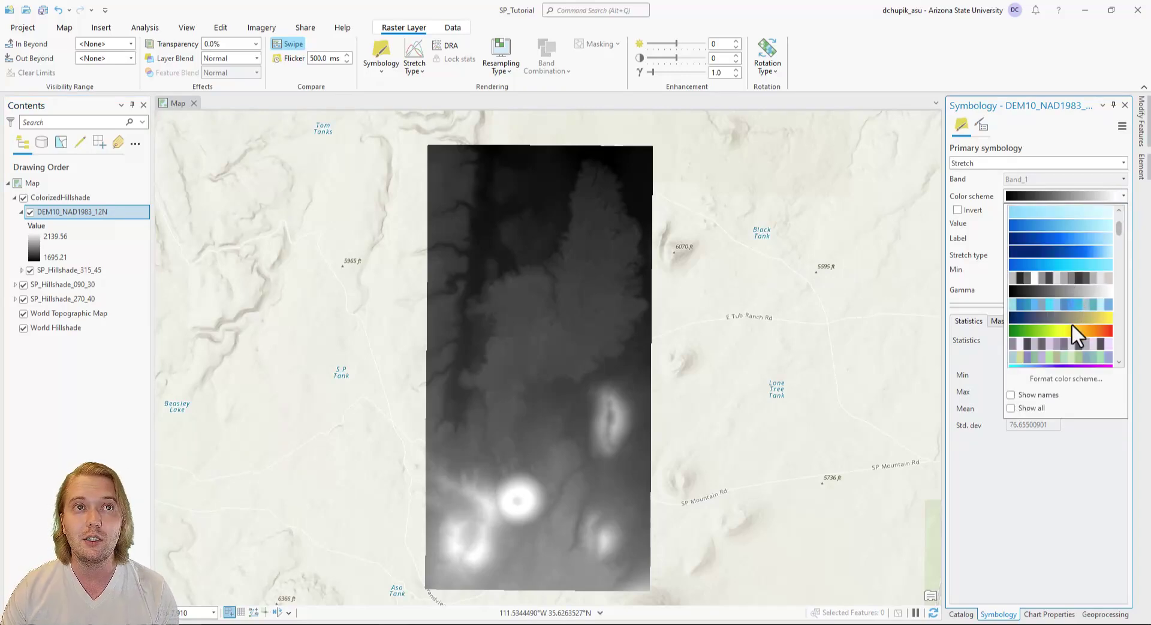
pyautogui.click(1084, 330)
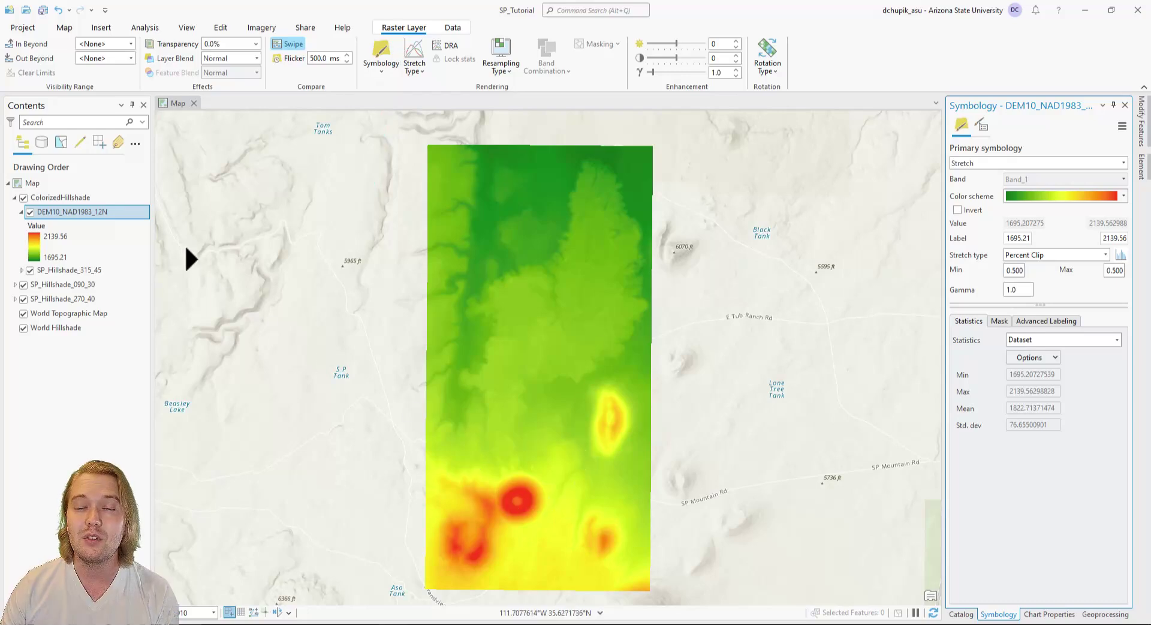
pyautogui.click(93, 215)
pyautogui.click(92, 214)
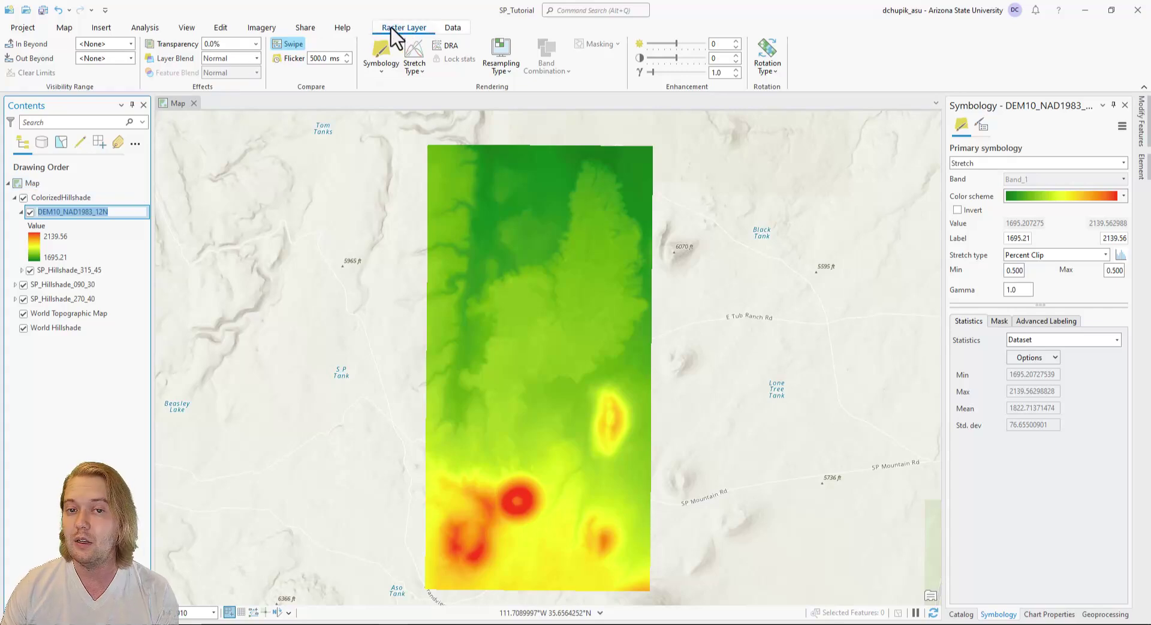
# Set DEM10_NAD1983_12N transparency to 75%, compare it at 50%, then return to 75%
pyautogui.click(207, 45)
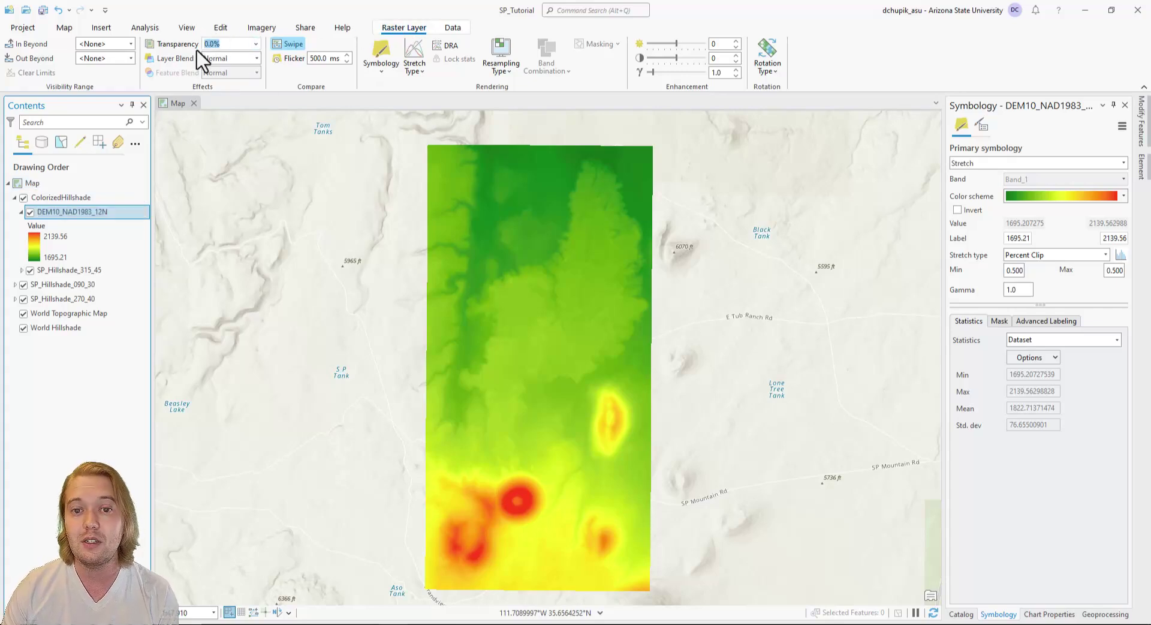
pyautogui.write('75')
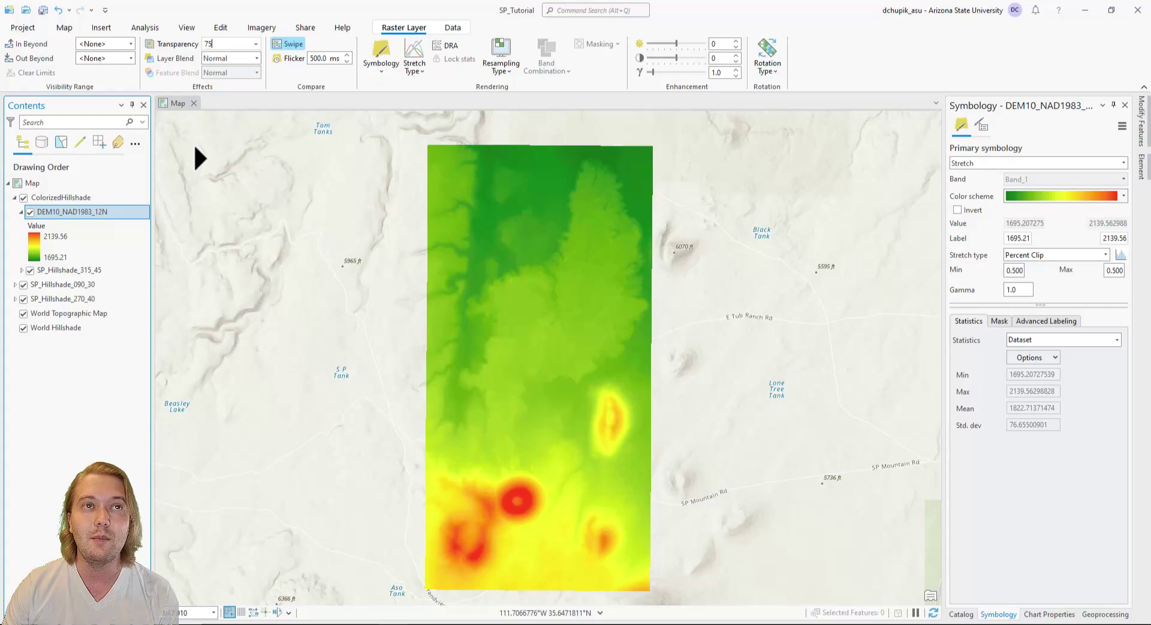
pyautogui.press('Return')
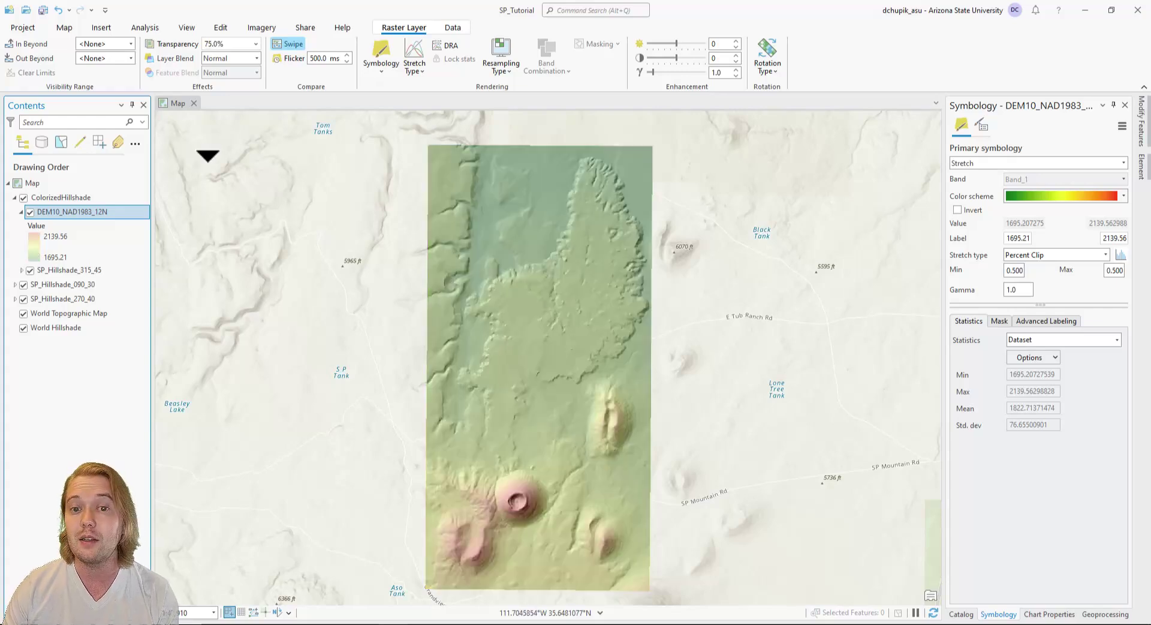
pyautogui.moveTo(541, 413)
pyautogui.mouseDown()
pyautogui.moveTo(477, 390)
pyautogui.moveTo(537, 363)
pyautogui.moveTo(541, 428)
pyautogui.mouseUp()
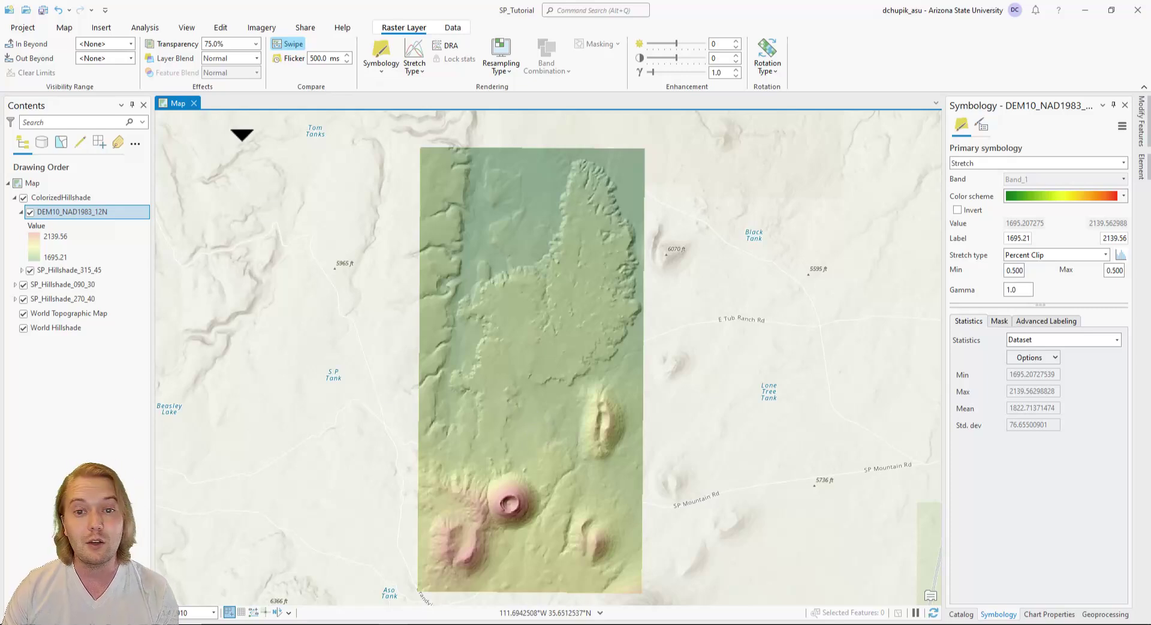
pyautogui.moveTo(227, 43); pyautogui.dragTo(201, 47)
pyautogui.write('50')
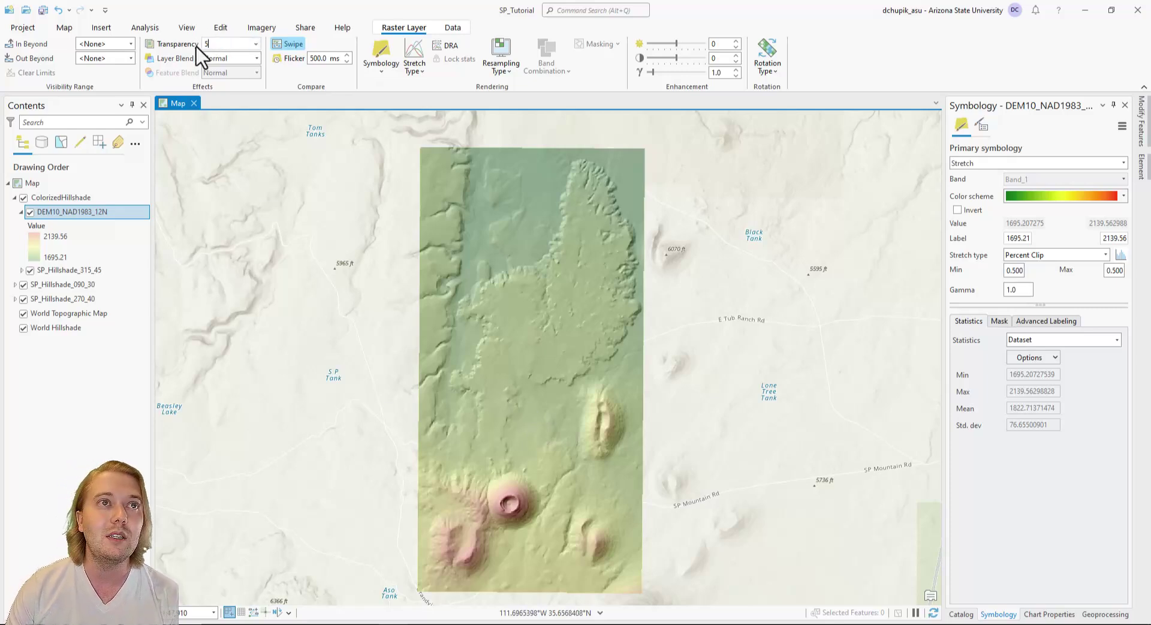
pyautogui.press('Return')
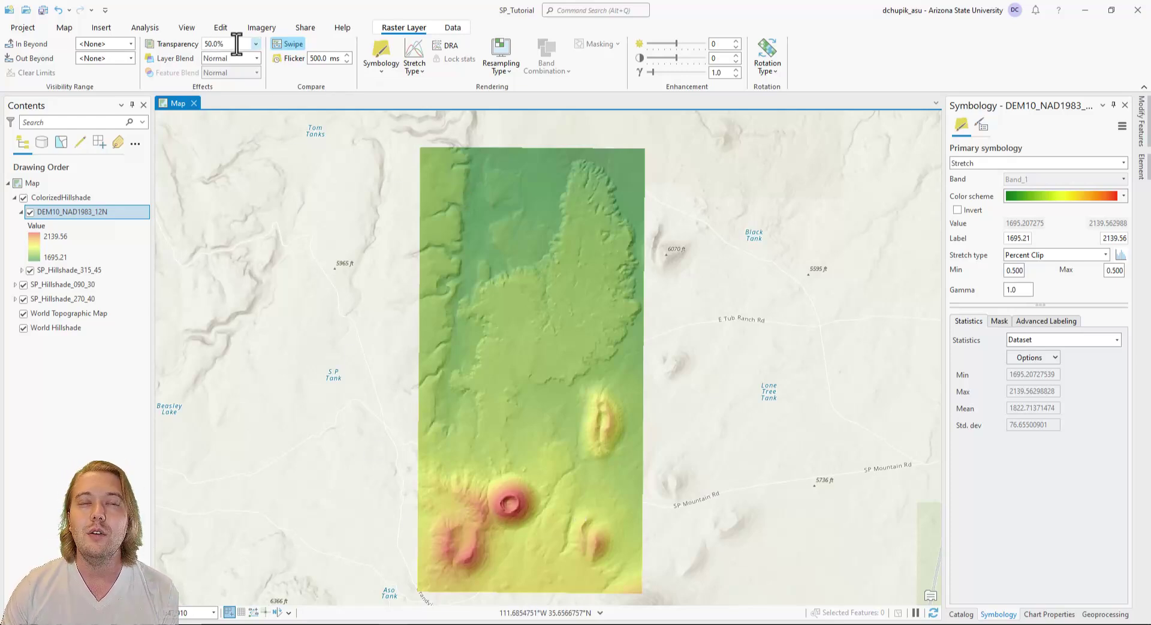
pyautogui.moveTo(236, 44); pyautogui.dragTo(205, 44)
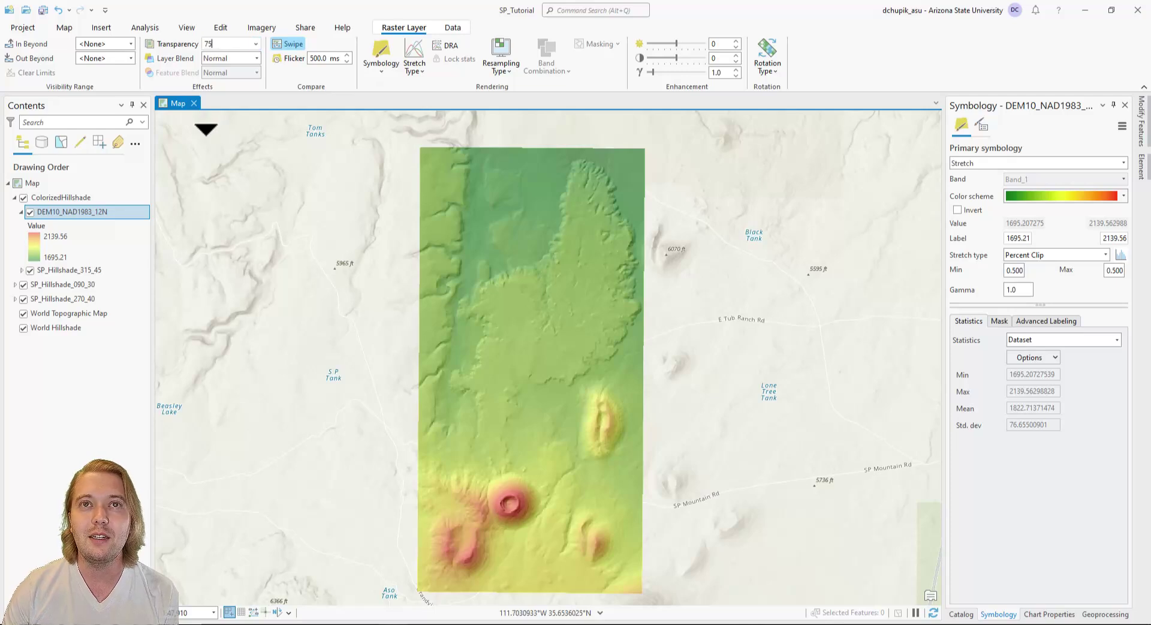
pyautogui.press('Return')
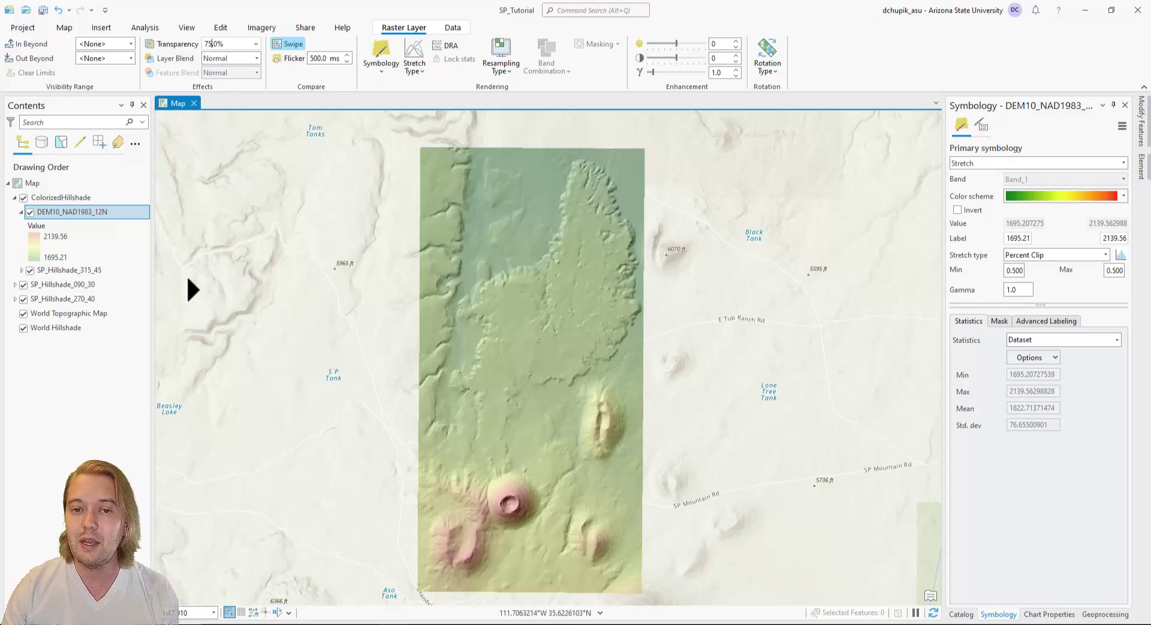
# Create a new group layer named Hillshades and move ColorizedHillshade into it
pyautogui.rightClick(78, 184)
pyautogui.click(154, 188)
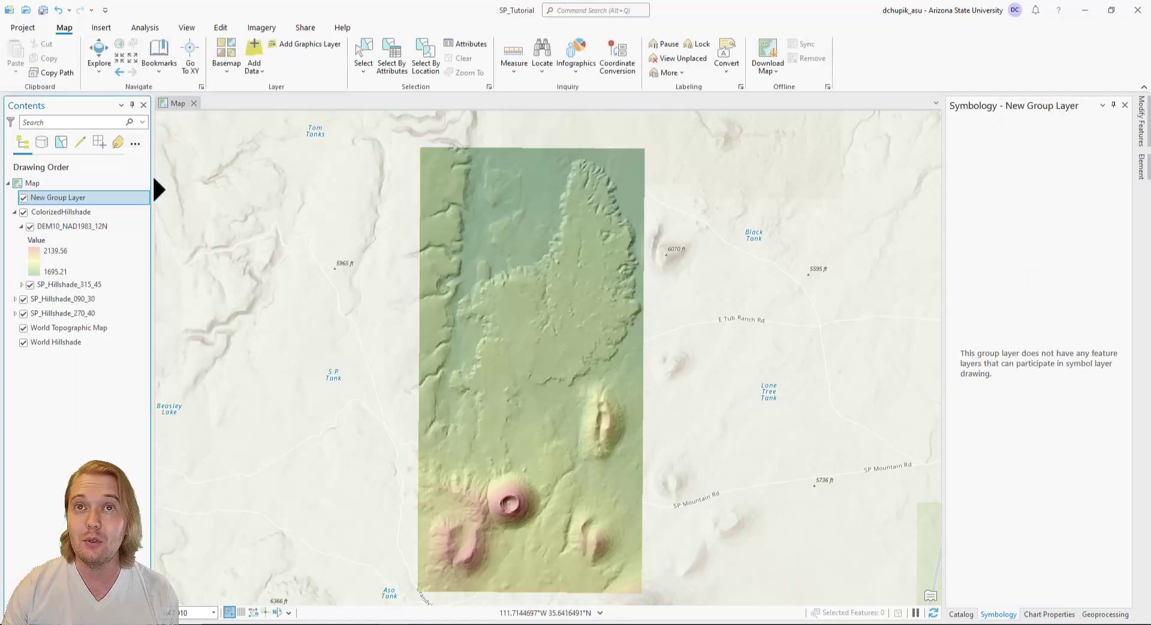
pyautogui.doubleClick(84, 200)
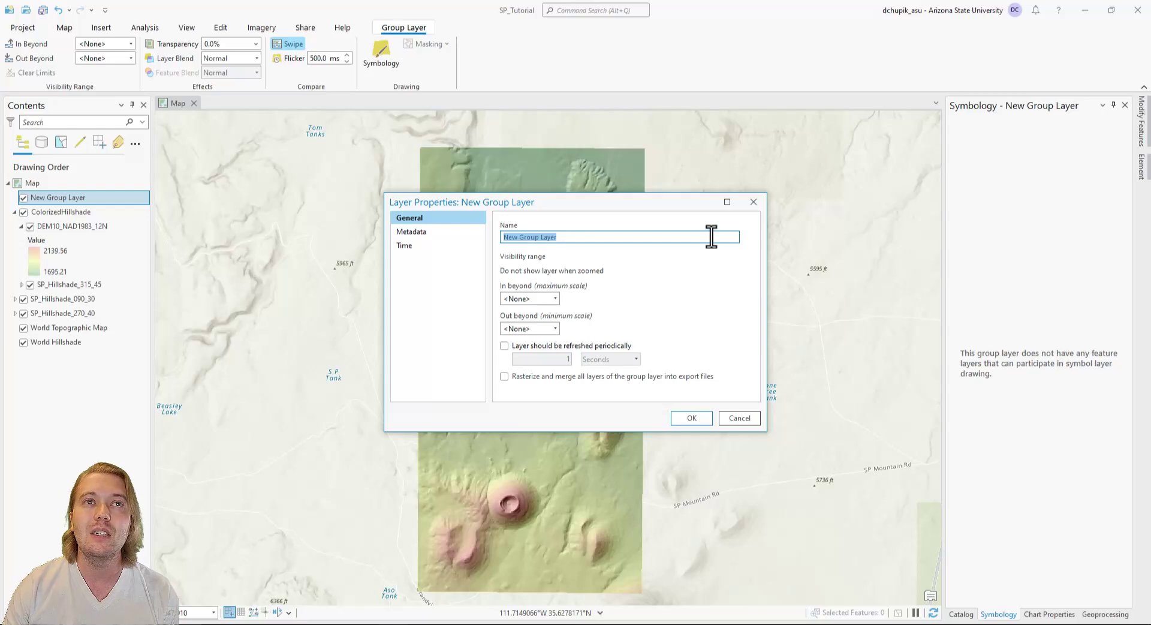
pyautogui.write('Hillshades')
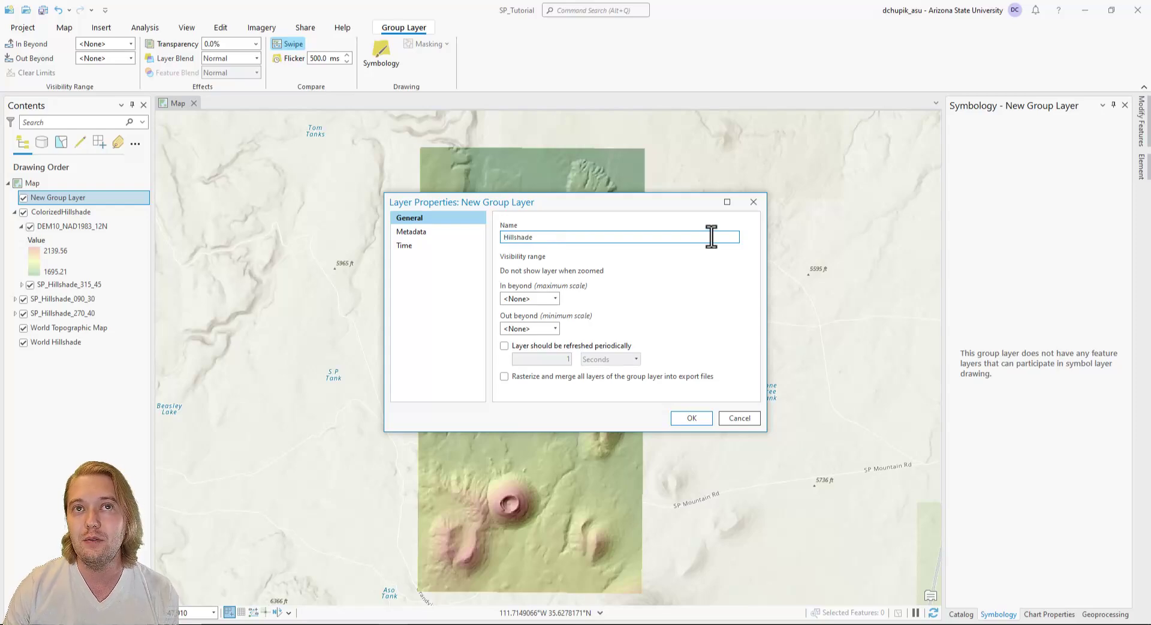
pyautogui.click(690, 418)
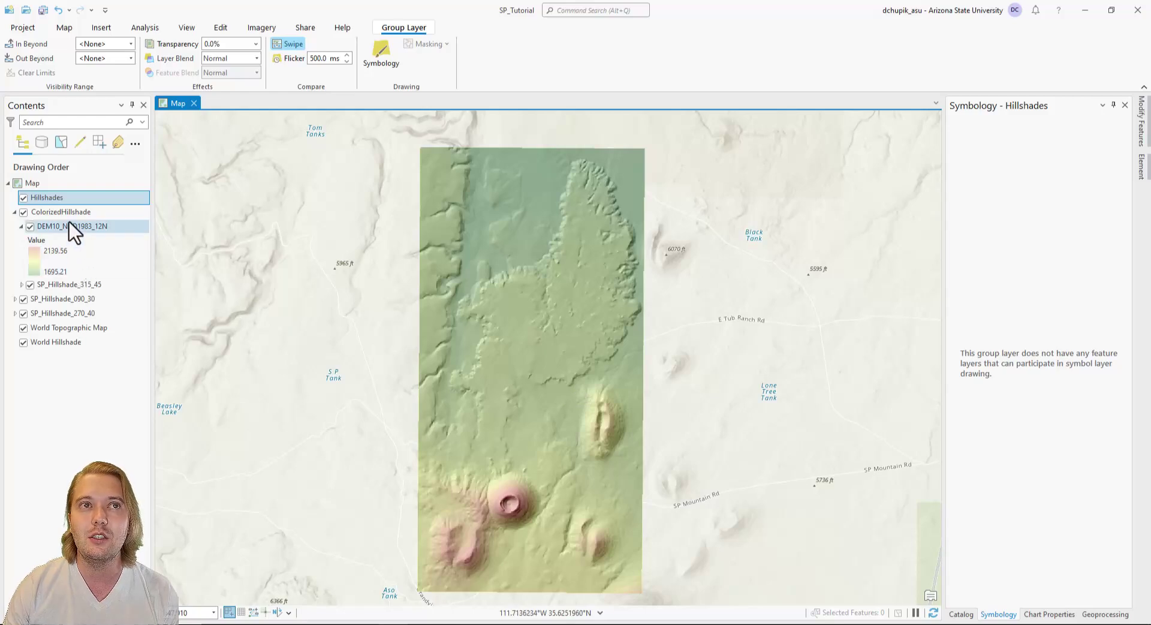
pyautogui.moveTo(71, 214); pyautogui.dragTo(52, 200)
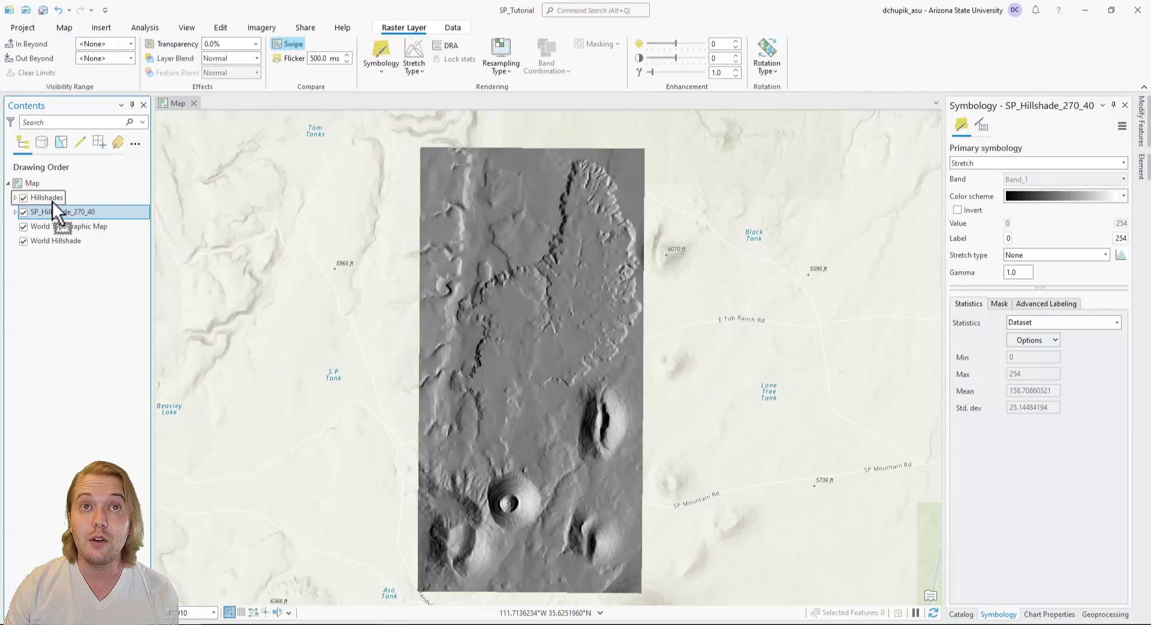
pyautogui.click(15, 198)
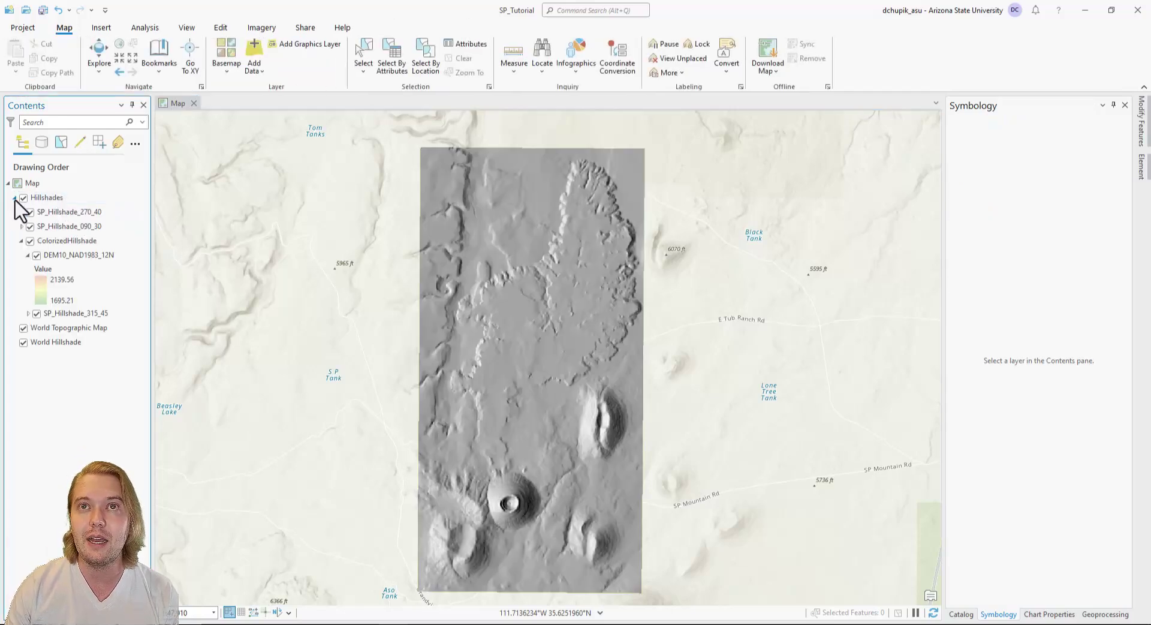
# Collapse the ColorizedHillshade group and close the Symbology pane
pyautogui.click(21, 240)
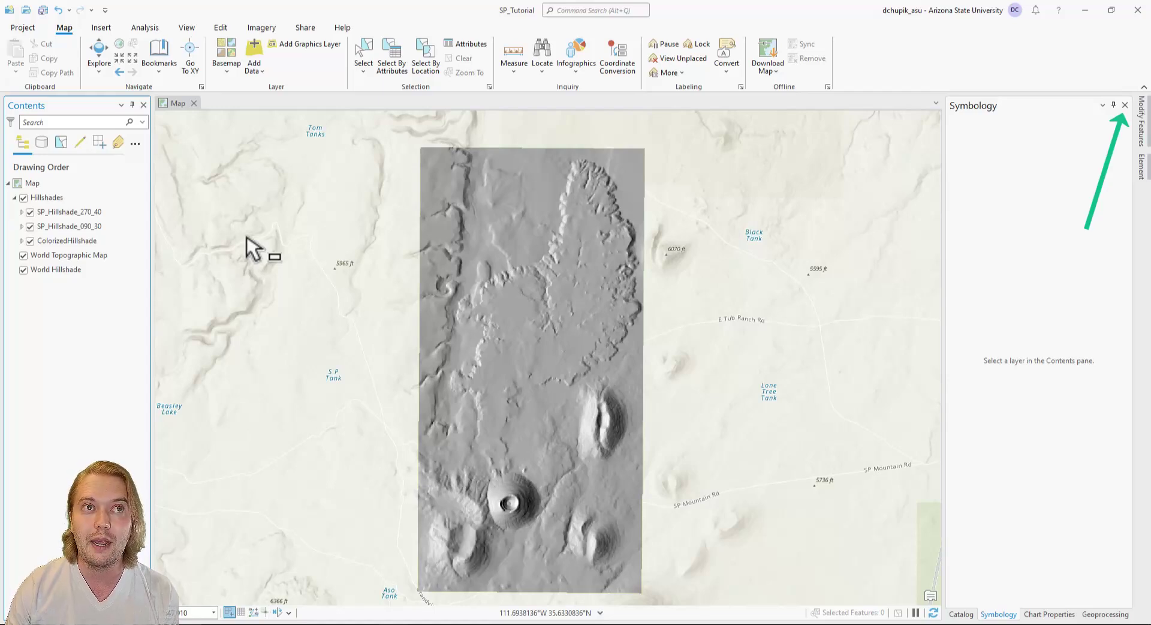
pyautogui.click(1124, 107)
# Close the Geoprocessing pane so the Catalog shows the SP_Tutorial.gdb rasters
pyautogui.click(1125, 107)
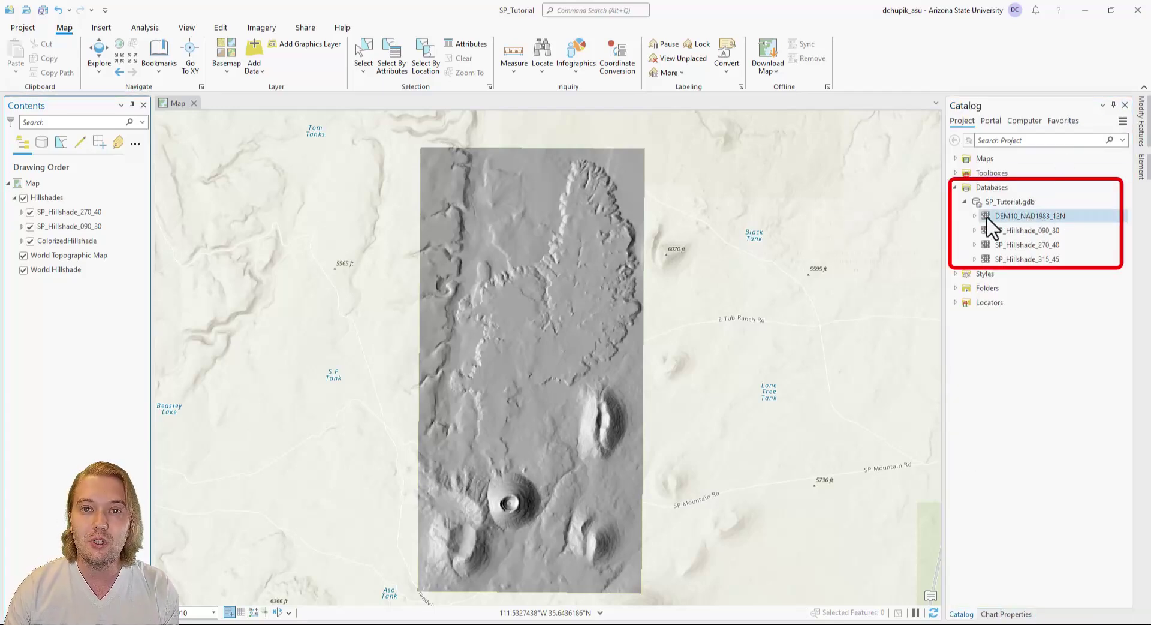
pyautogui.moveTo(1016, 227)
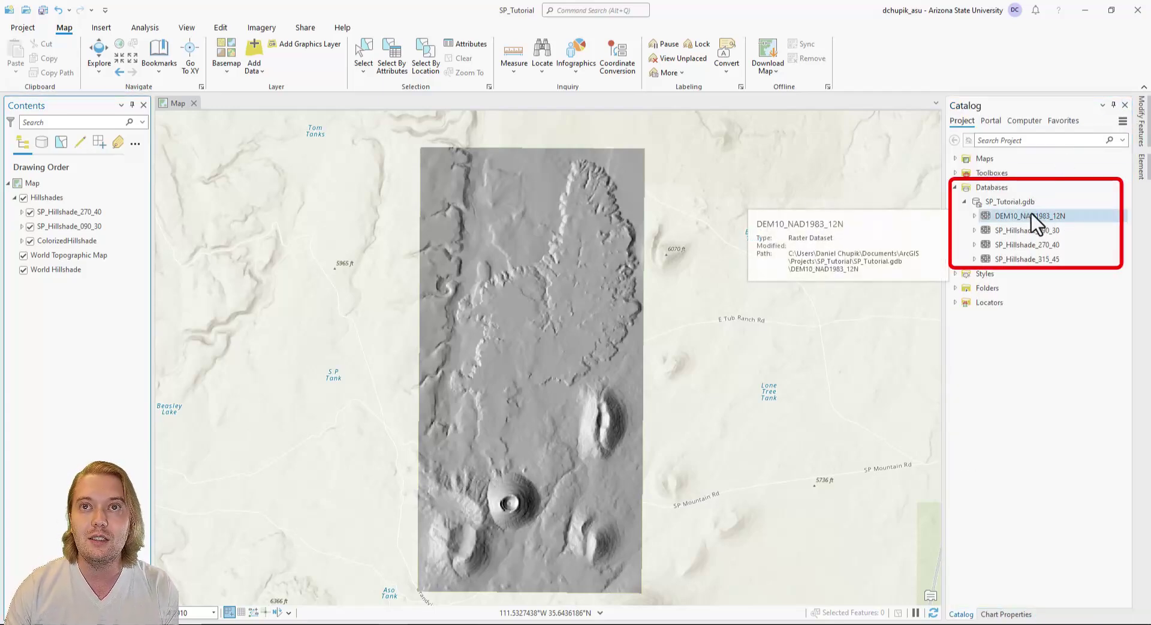
# Add DEM10_NAD1983_12N from the Catalog to the map, placed below the Hillshades group
pyautogui.rightClick(1074, 228)
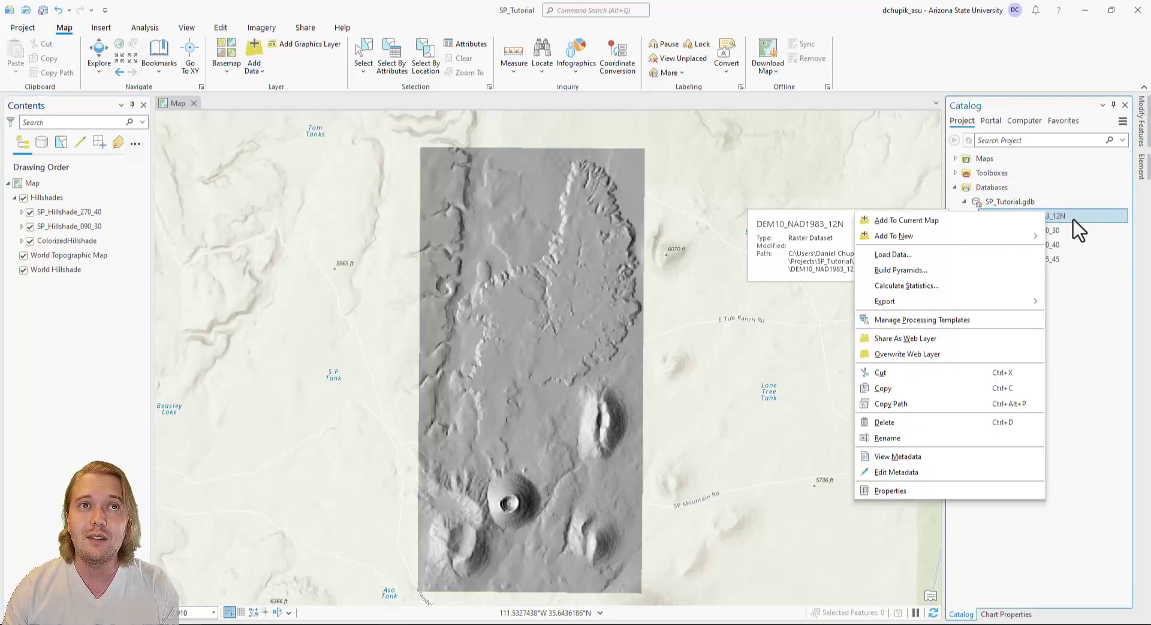
pyautogui.click(998, 221)
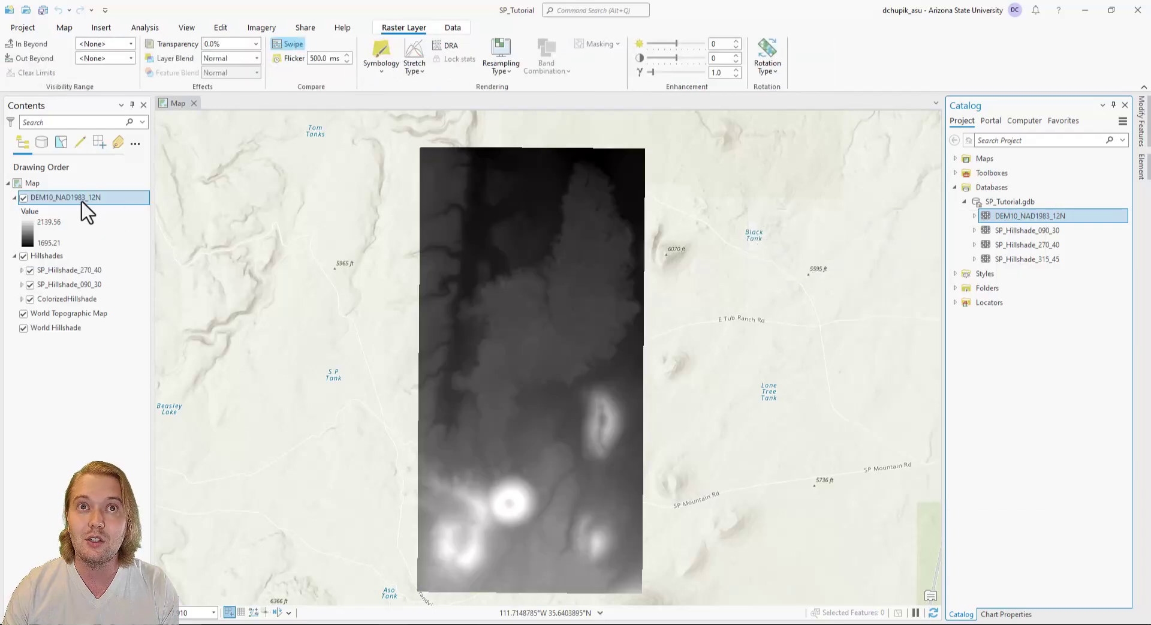
pyautogui.moveTo(68, 309); pyautogui.dragTo(68, 311)
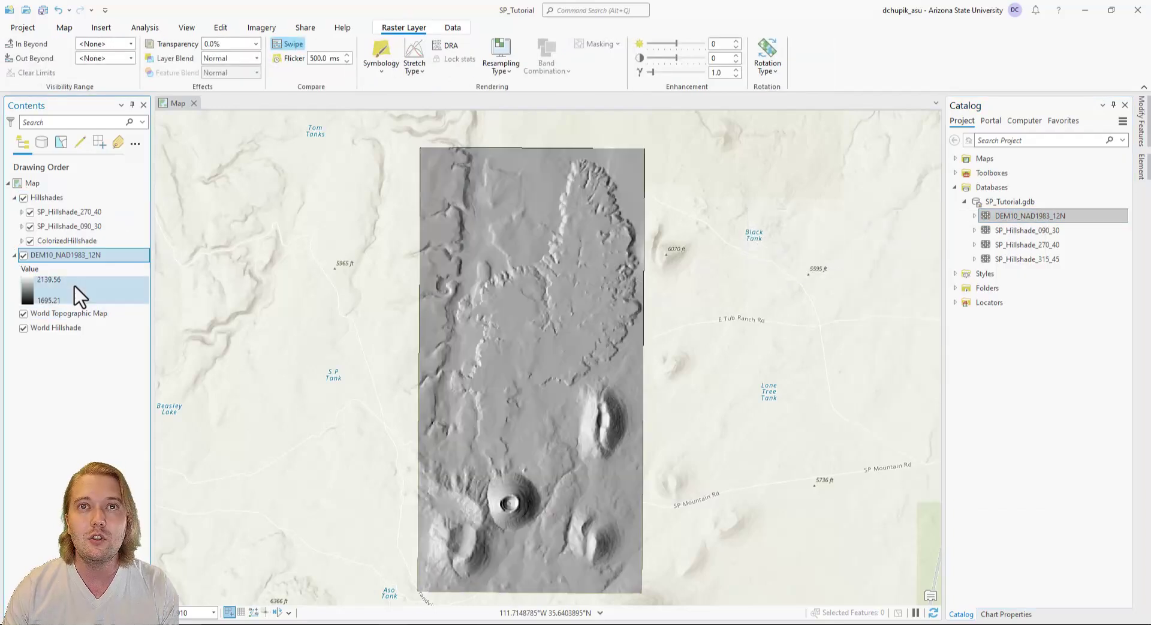
pyautogui.click(14, 255)
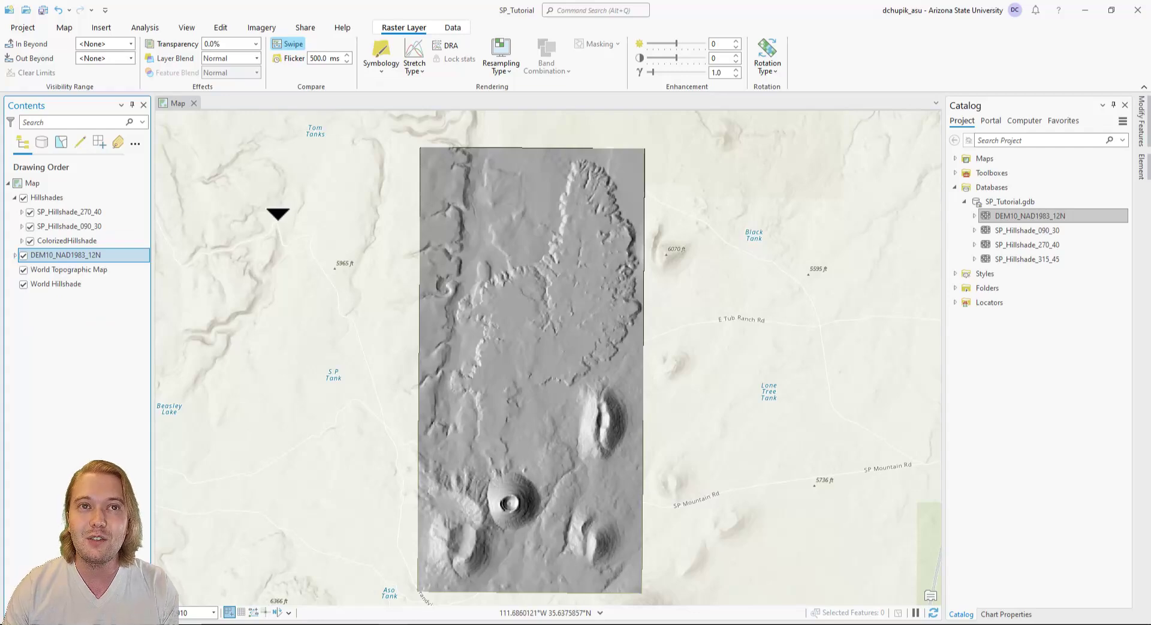
pyautogui.click(22, 240)
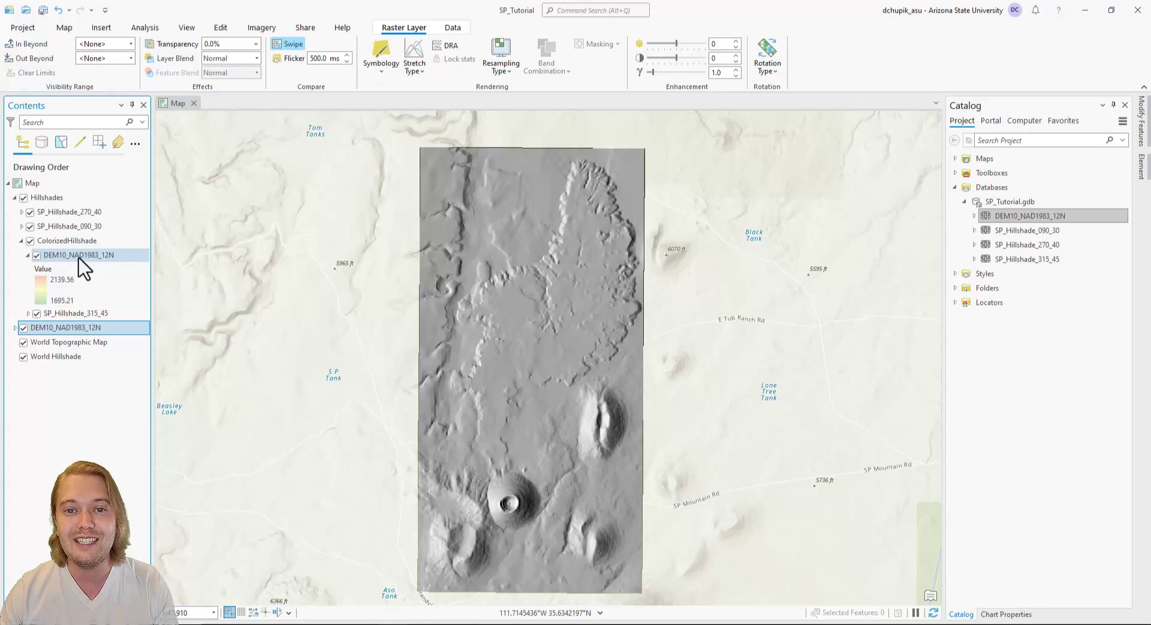